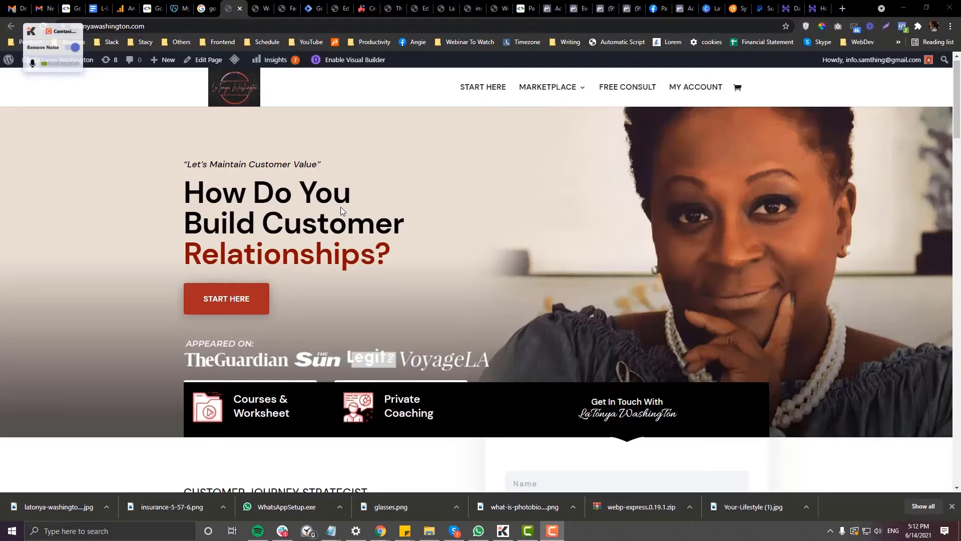
Step: Go to the Google Search Central page and switch it to the Woodhull Wildcats account
{"action": "left_click", "coordinate": [215, 7]}
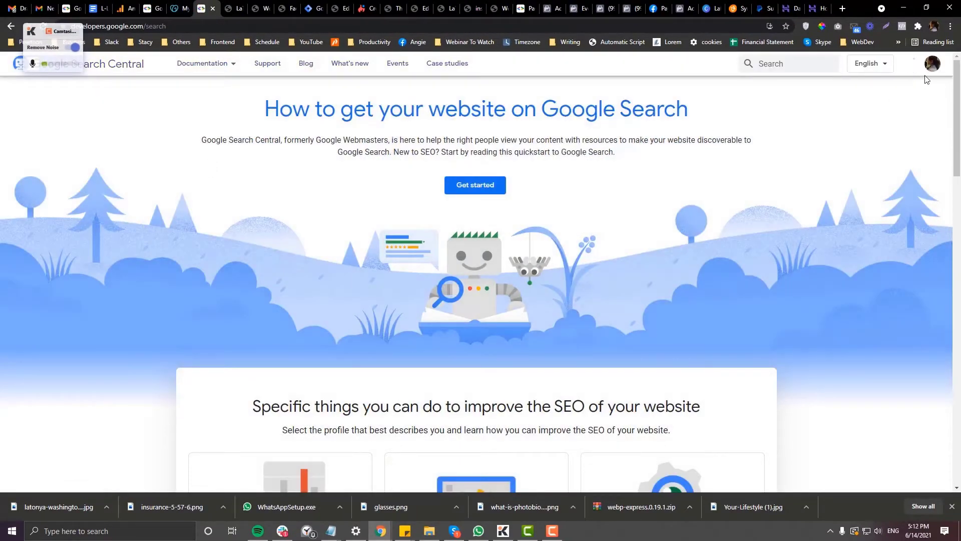
{"action": "left_click", "coordinate": [932, 63]}
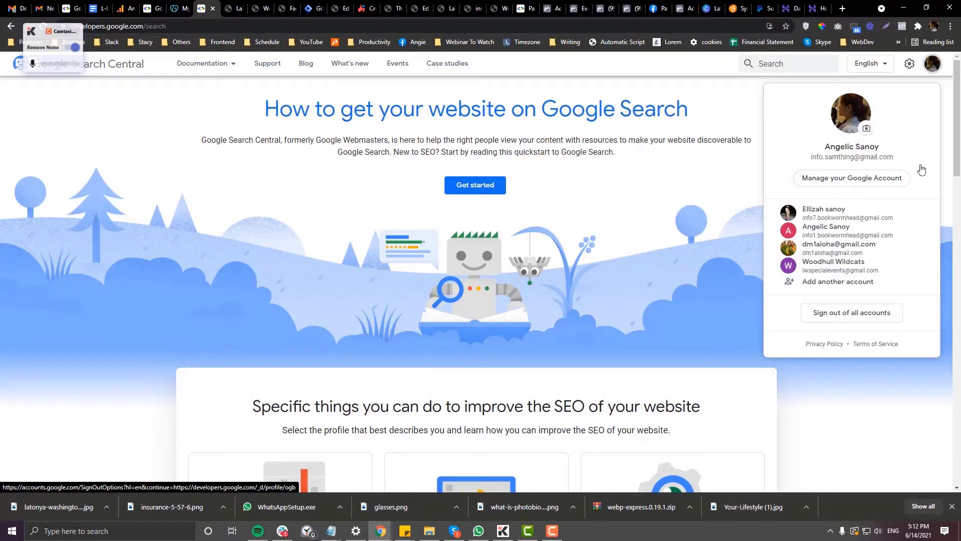
{"action": "left_click", "coordinate": [831, 268]}
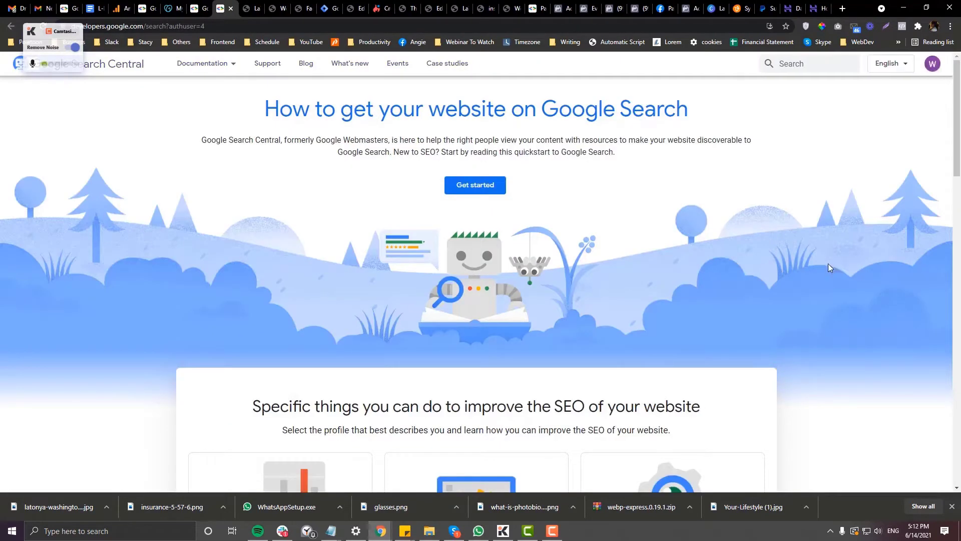
Step: Open Search Console from the Search Central getting-started documentation and switch it to the Woodhull Wildcats account
{"action": "left_click", "coordinate": [473, 191]}
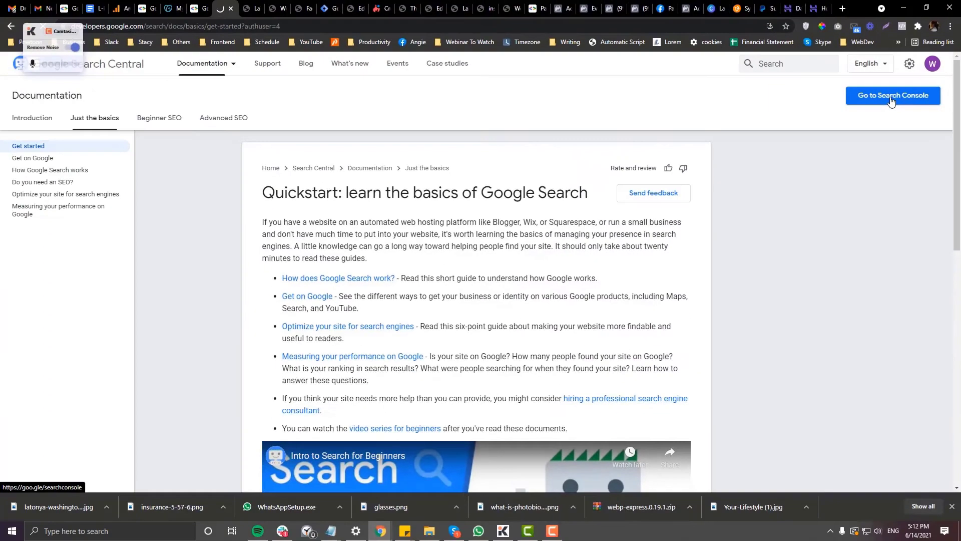
{"action": "left_click", "coordinate": [803, 107]}
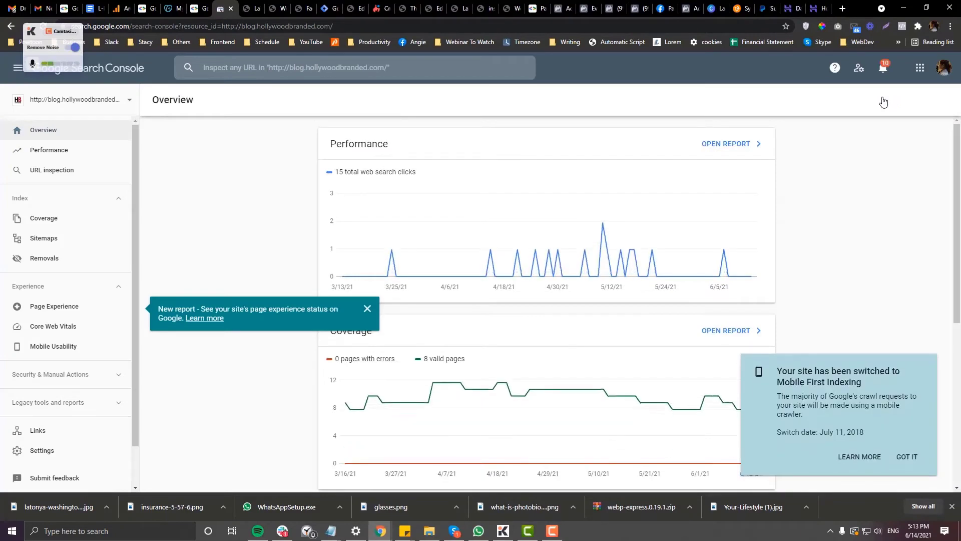
{"action": "left_click", "coordinate": [944, 68]}
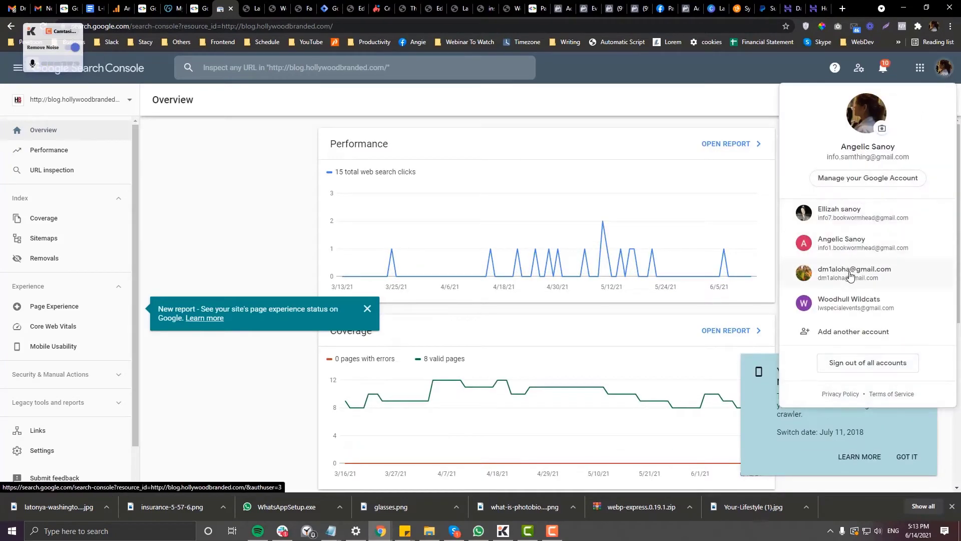
{"action": "left_click", "coordinate": [843, 302]}
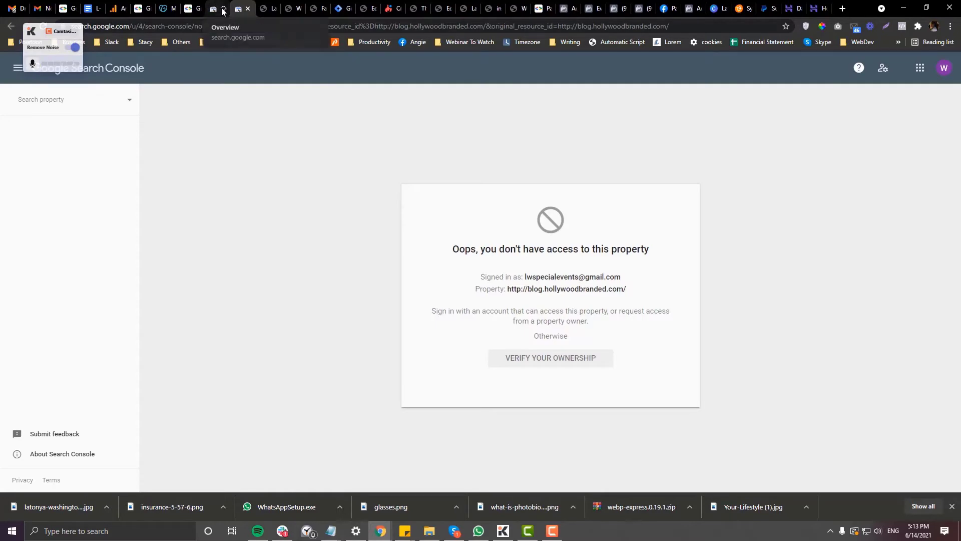
Step: Remove the unverified domain property latonyawashington.com from Search Console
{"action": "left_click", "coordinate": [118, 99]}
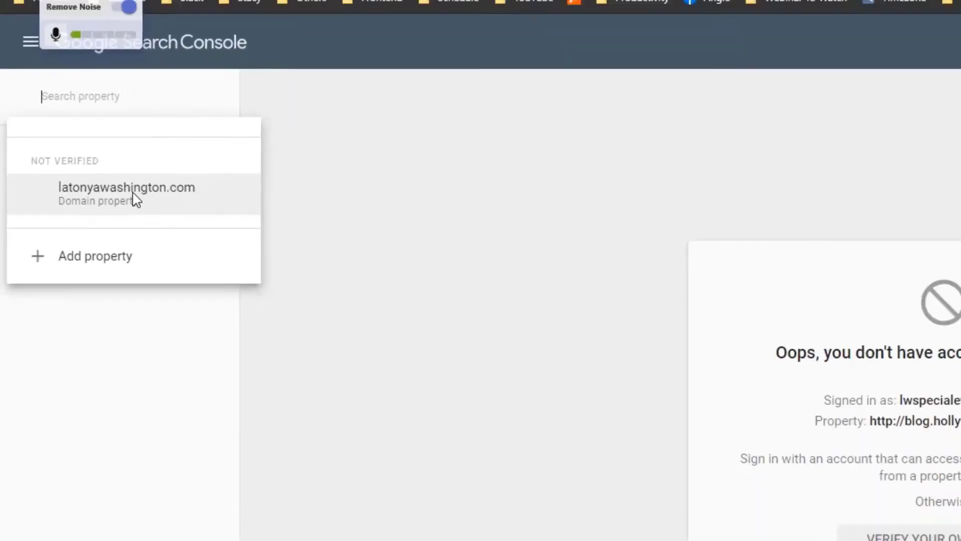
{"action": "left_click", "coordinate": [135, 198]}
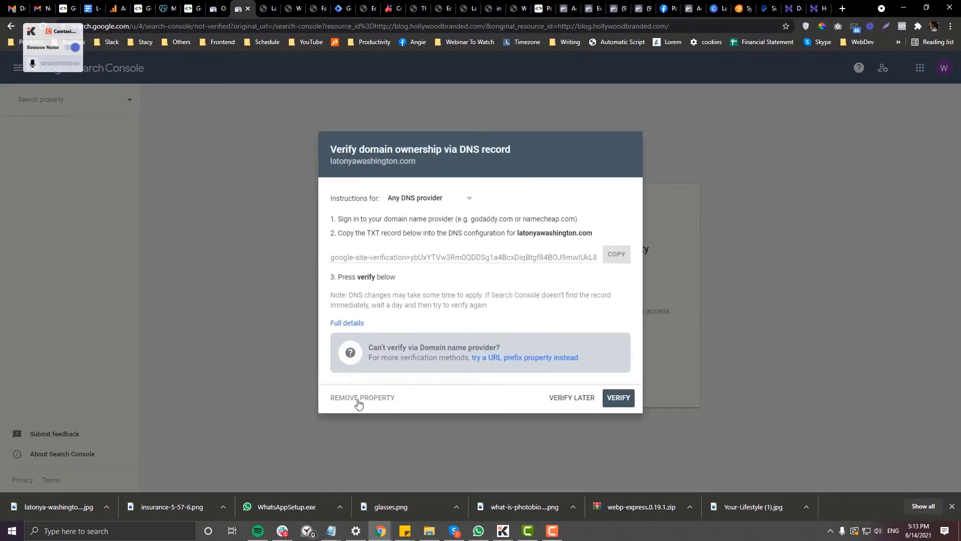
{"action": "left_click", "coordinate": [362, 397]}
{"action": "left_click", "coordinate": [621, 303]}
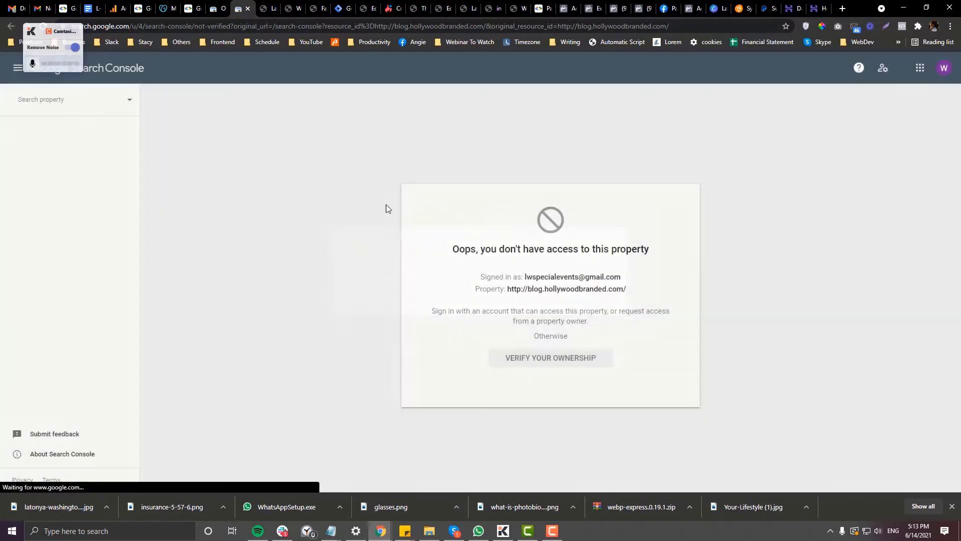
{"action": "left_click_drag", "start_coordinate": [199, 26], "coordinate": [782, 29]}
{"action": "key", "text": "BackSpace"}
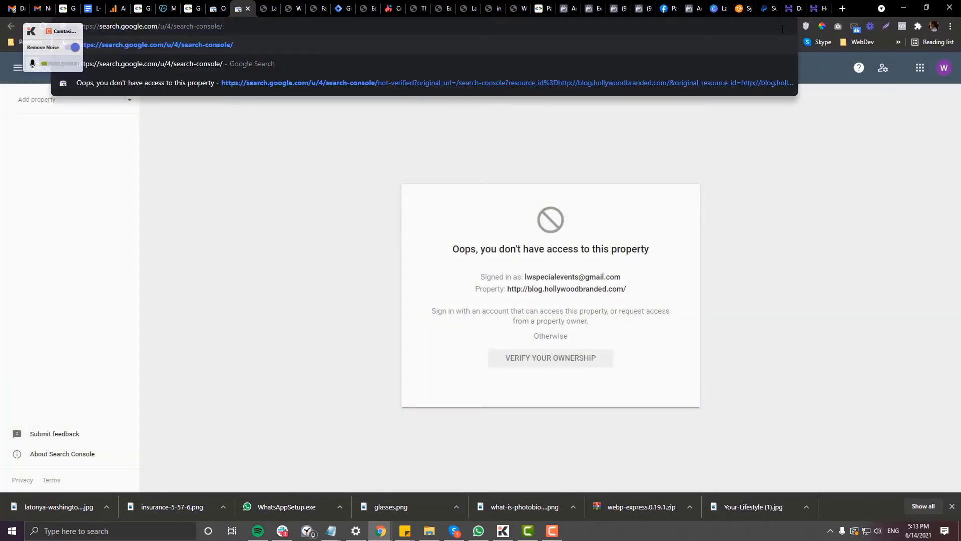
{"action": "key", "text": "Escape"}
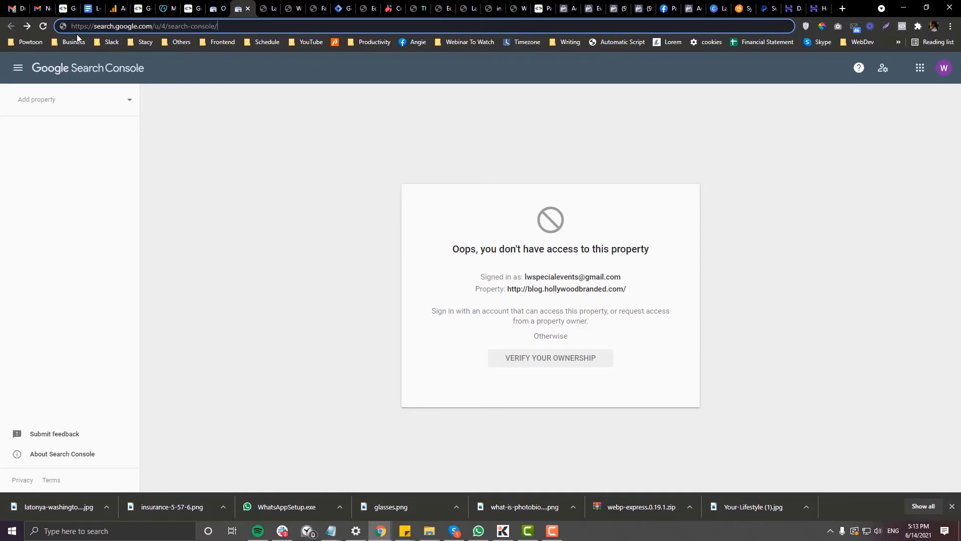
Step: Switch to Krisp, close its noise cancellation test and turn on noise removal for the speaker
{"action": "left_click", "coordinate": [503, 530]}
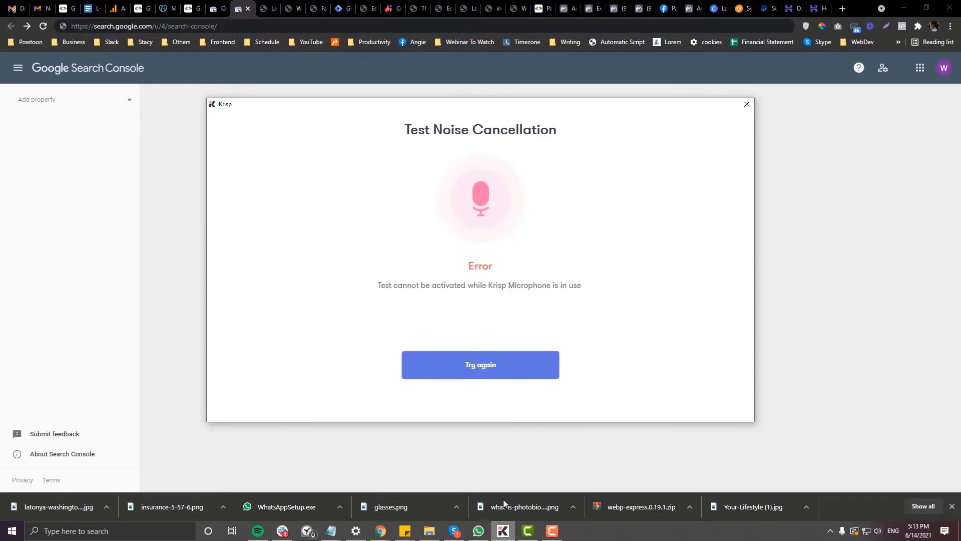
{"action": "left_click", "coordinate": [746, 104]}
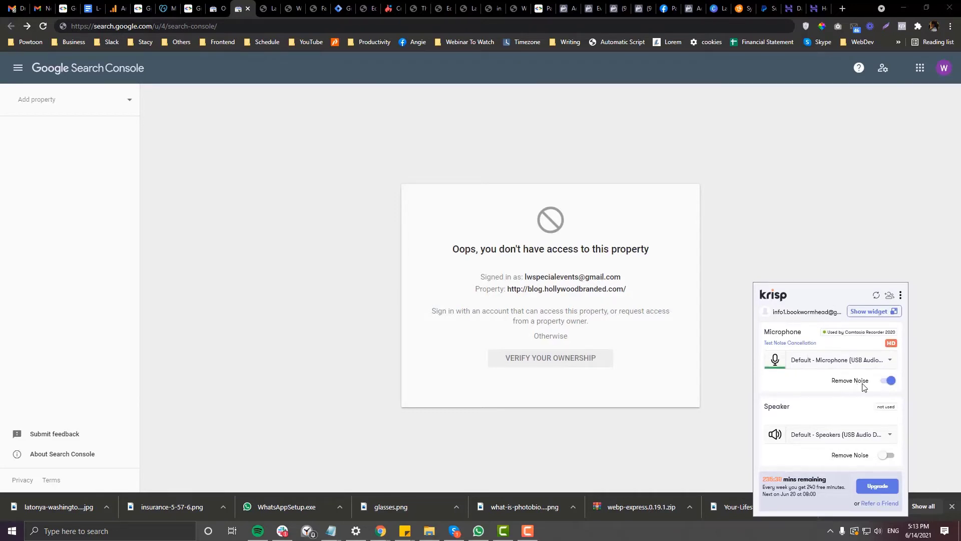
{"action": "left_click", "coordinate": [888, 455]}
{"action": "left_click", "coordinate": [809, 246]}
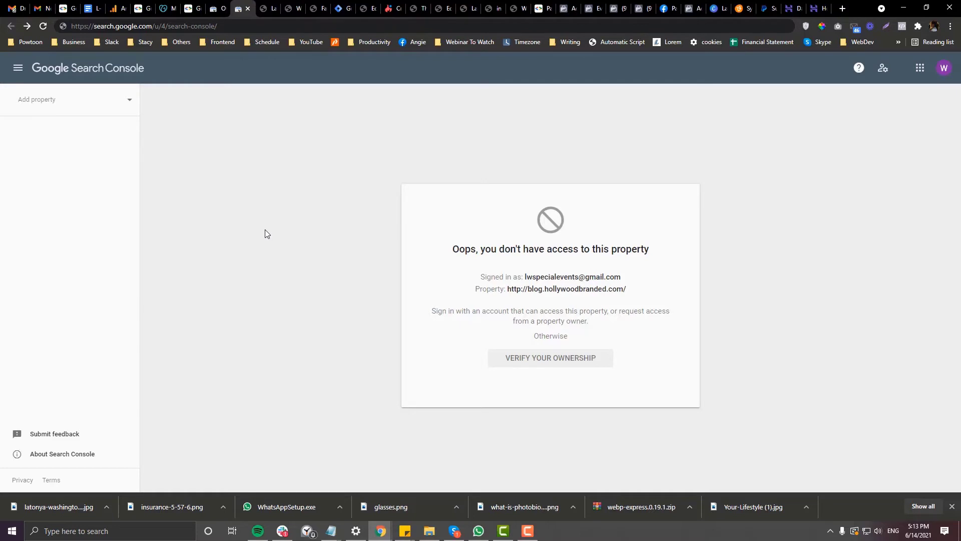
Step: Load the shortened Search Console address in the browser and highlight the welcome page's URL
{"action": "left_click", "coordinate": [252, 27]}
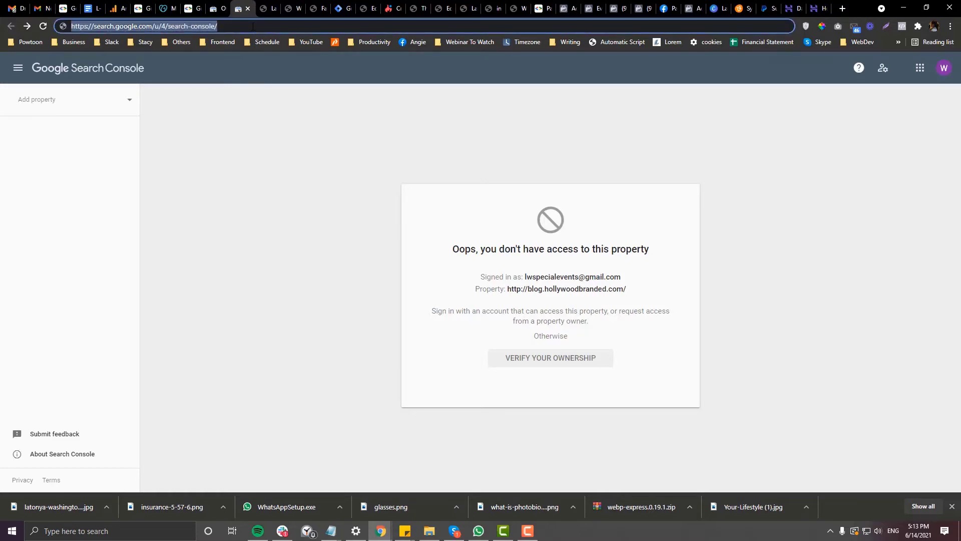
{"action": "key", "text": "Return"}
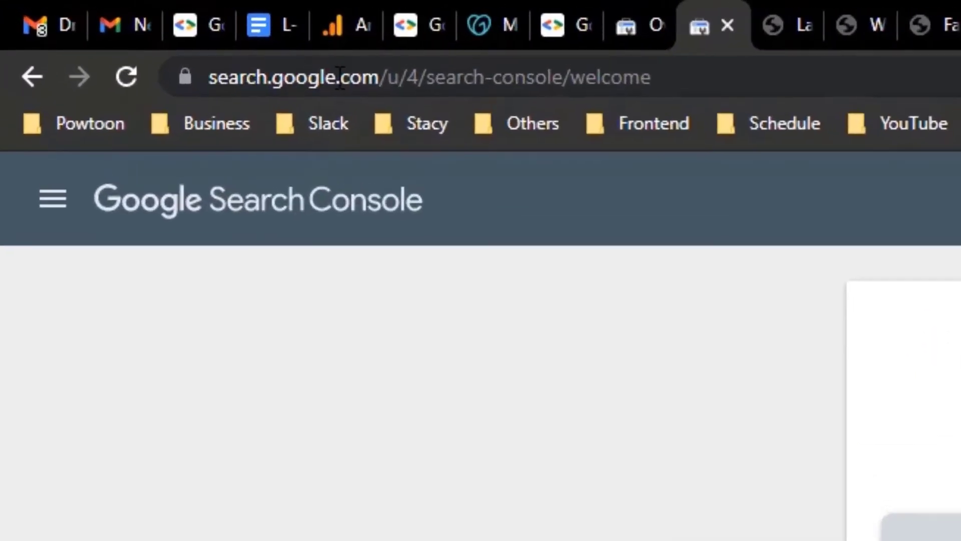
{"action": "left_click_drag", "start_coordinate": [428, 77], "coordinate": [619, 77]}
{"action": "left_click_drag", "start_coordinate": [743, 79], "coordinate": [210, 80]}
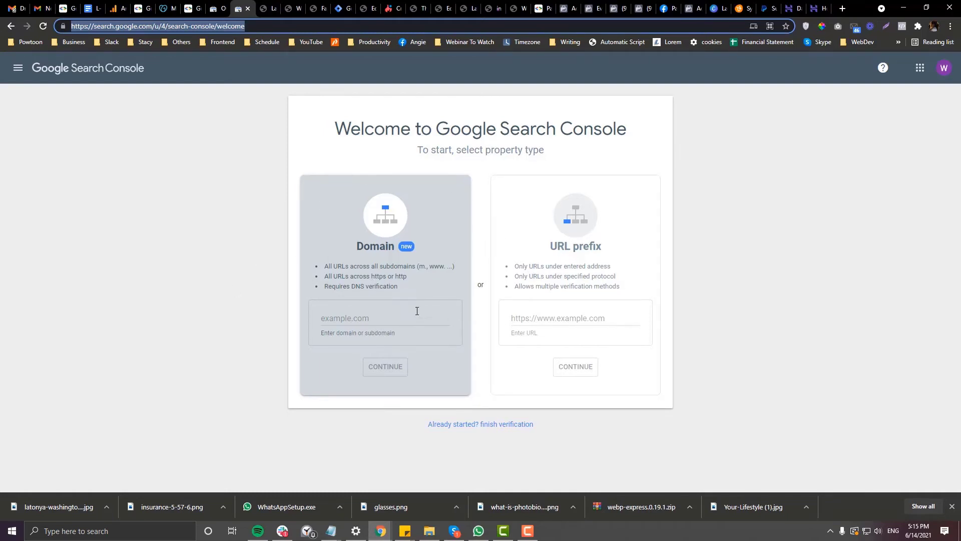
Step: Copy the domain latonyawashington.com from the address of the website's home page
{"action": "left_click", "coordinate": [350, 336]}
{"action": "left_click", "coordinate": [289, 10]}
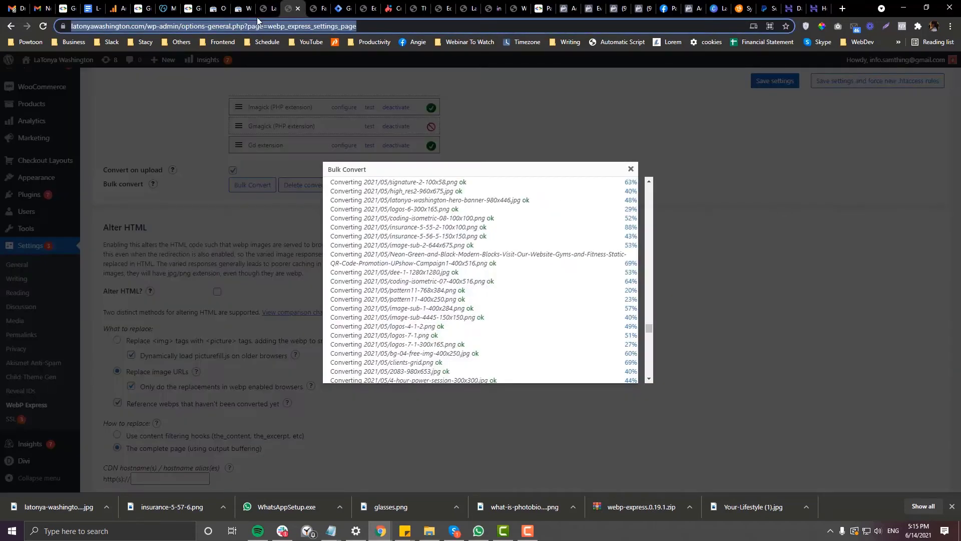
{"action": "left_click", "coordinate": [131, 26]}
{"action": "left_click", "coordinate": [269, 10]}
{"action": "left_click", "coordinate": [106, 28]}
{"action": "key", "text": "ctrl+c"}
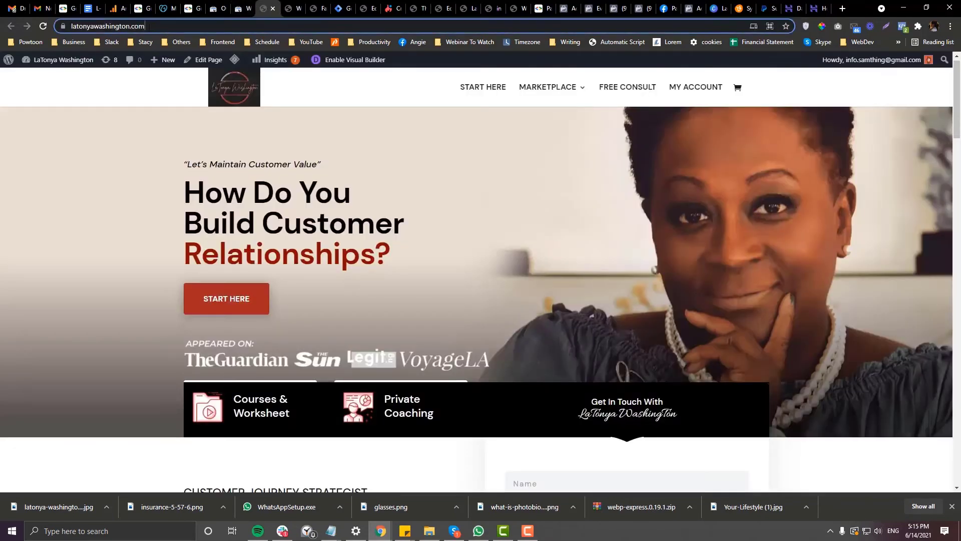
Step: Enter latonyawashington.com as a Domain property in Search Console and continue to ownership verification
{"action": "left_click", "coordinate": [243, 8]}
{"action": "key", "text": "ctrl+v"}
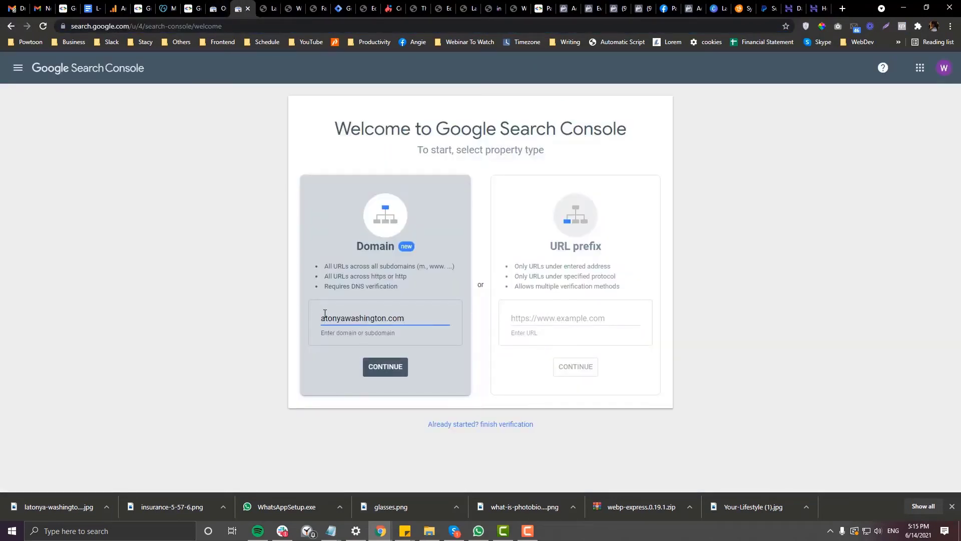
{"action": "type", "text": "l"}
{"action": "left_click_drag", "start_coordinate": [322, 319], "coordinate": [432, 313]}
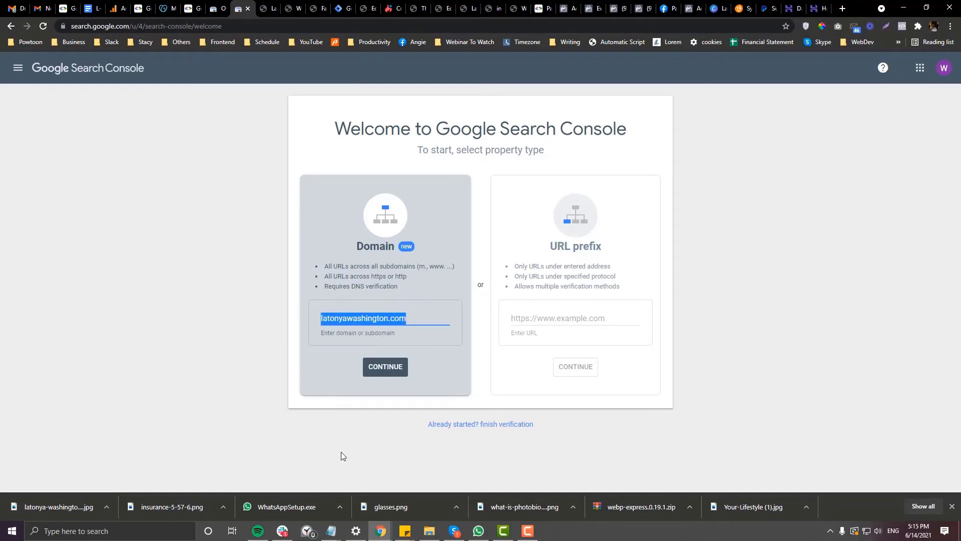
{"action": "left_click", "coordinate": [389, 374]}
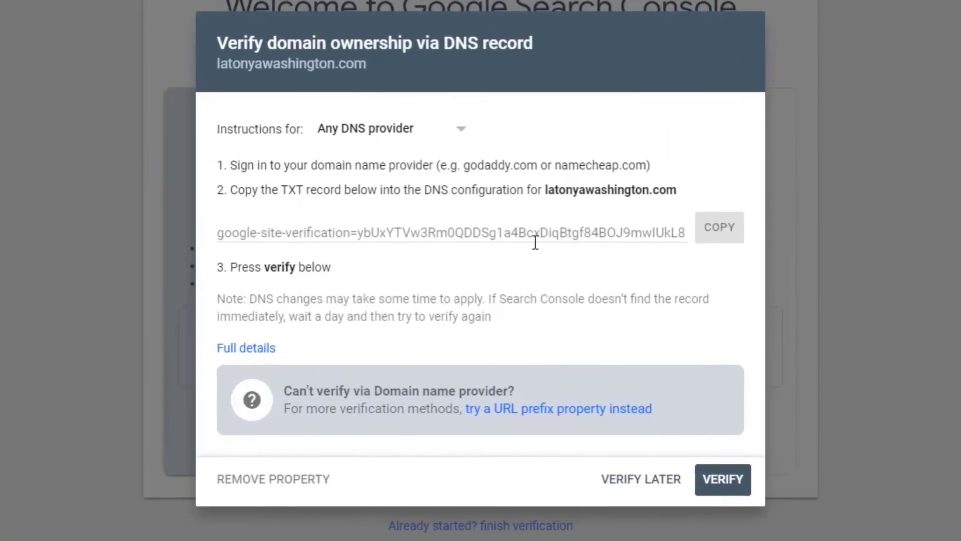
Step: Choose GoDaddy.com as the provider for the domain verification instructions
{"action": "left_click", "coordinate": [389, 125]}
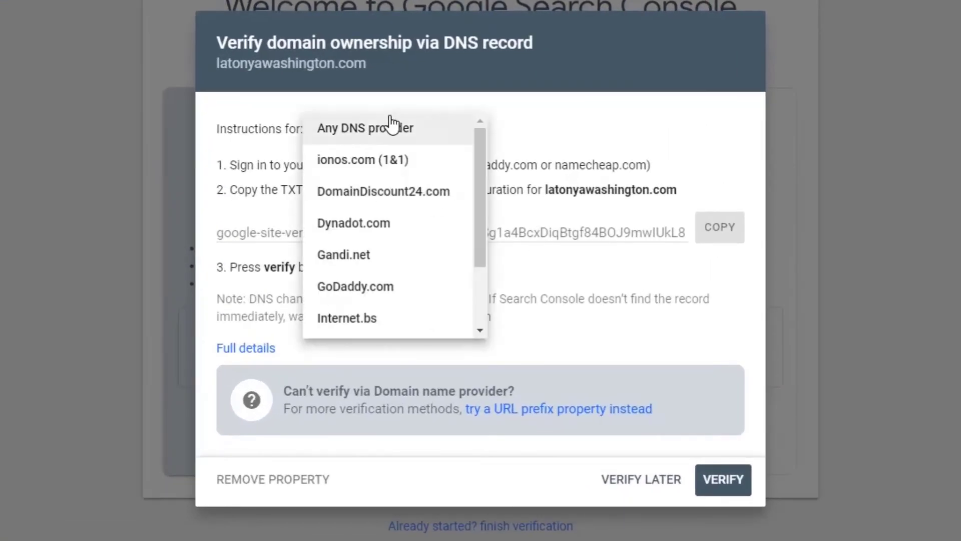
{"action": "left_click", "coordinate": [391, 125]}
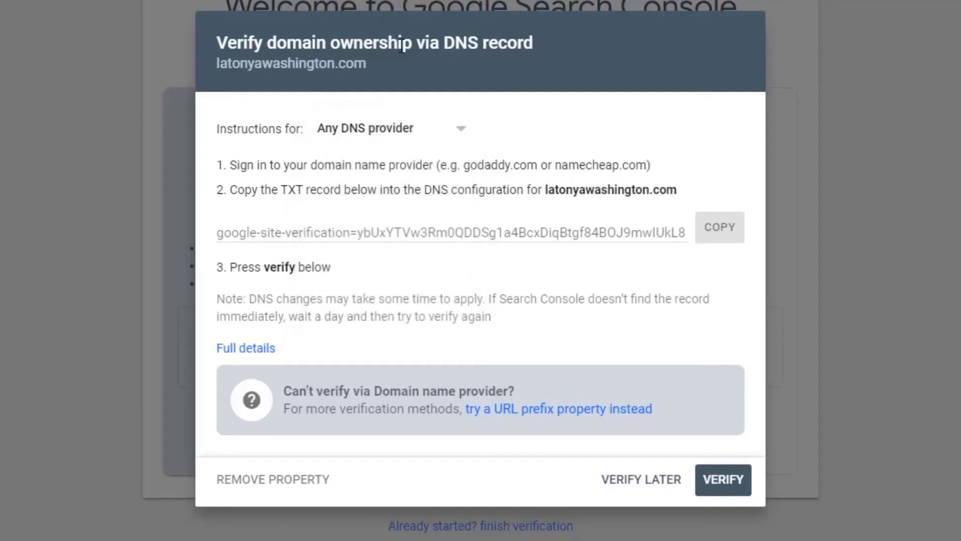
{"action": "left_click", "coordinate": [399, 133]}
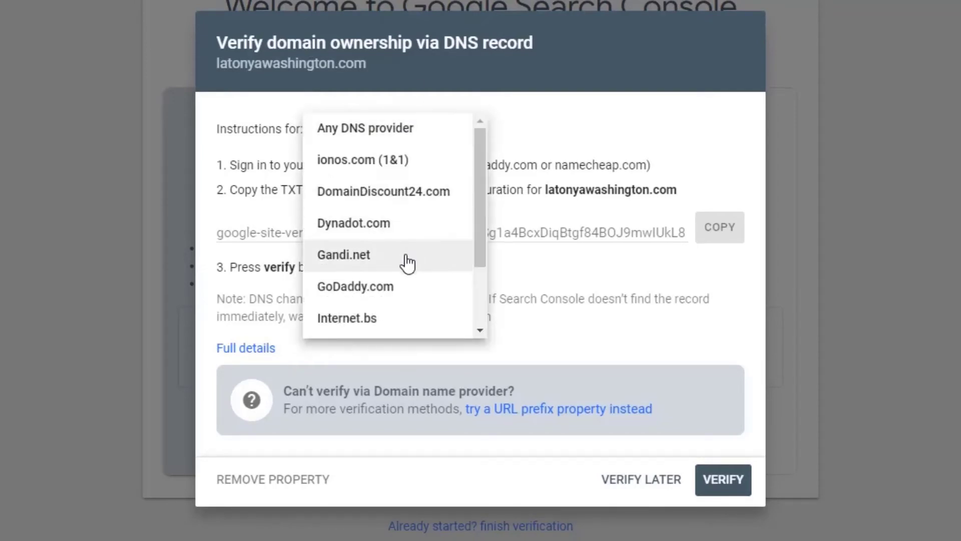
{"action": "left_click", "coordinate": [393, 286]}
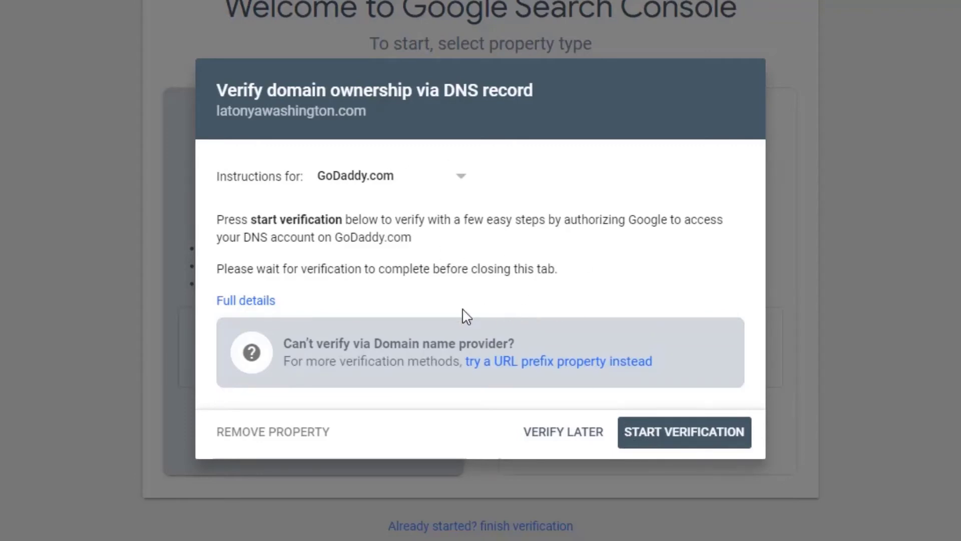
Step: Set the verification instructions back to Any DNS provider and copy the TXT record
{"action": "left_click", "coordinate": [389, 184]}
{"action": "scroll", "coordinate": [393, 295], "scroll_direction": "down", "scroll_amount": 2}
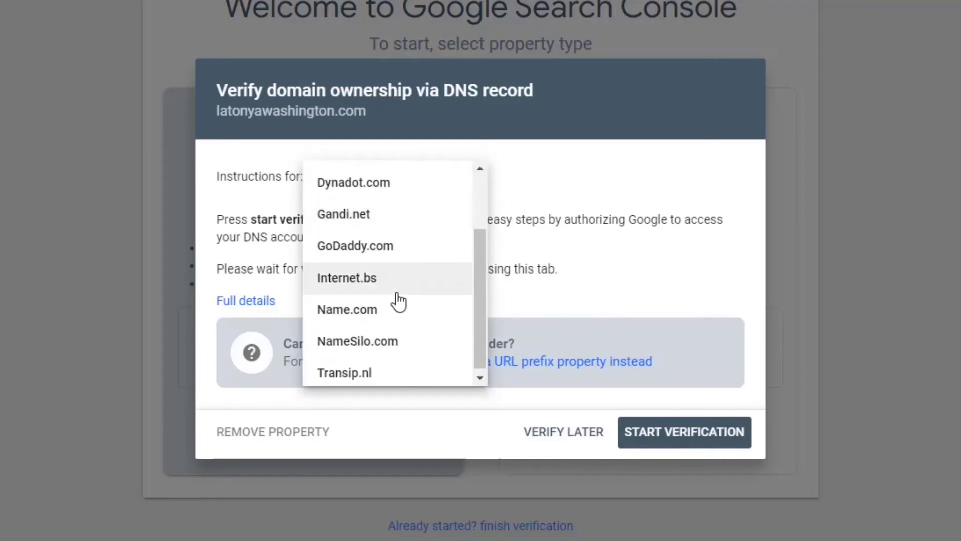
{"action": "scroll", "coordinate": [396, 280], "scroll_direction": "up", "scroll_amount": 2}
{"action": "left_click", "coordinate": [375, 178]}
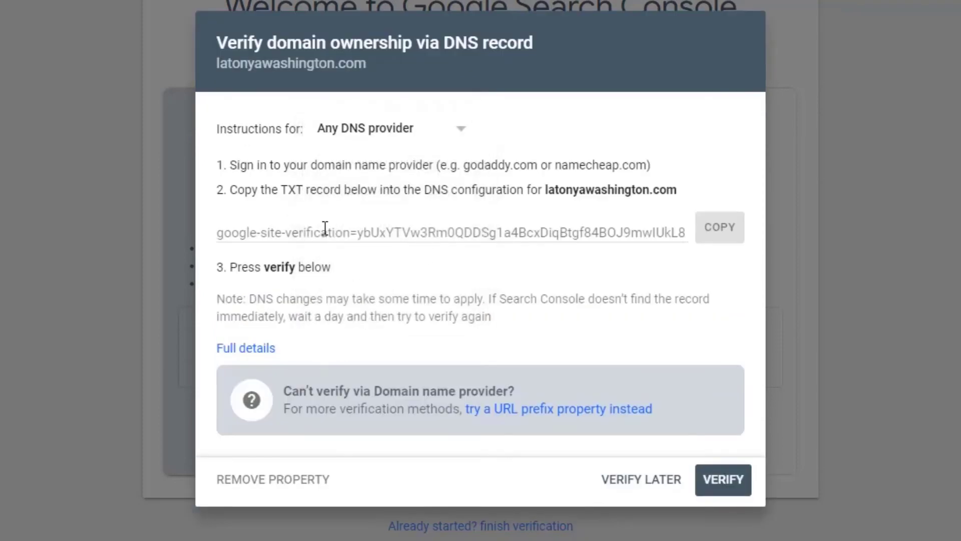
{"action": "left_click", "coordinate": [221, 233]}
{"action": "left_click", "coordinate": [723, 232]}
Step: Select GoDaddy.com once more for the DNS verification instructions
{"action": "left_click", "coordinate": [423, 132]}
{"action": "scroll", "coordinate": [414, 239], "scroll_direction": "down", "scroll_amount": 2}
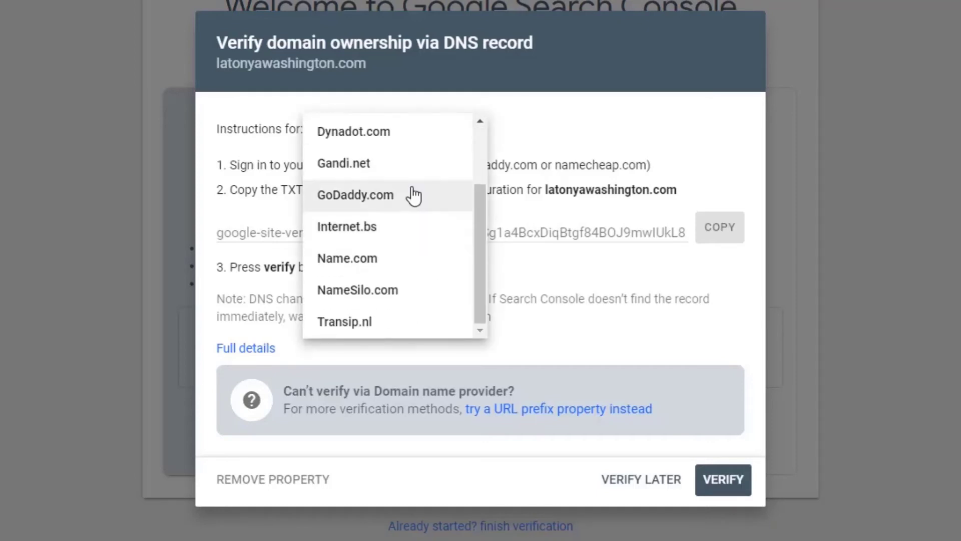
{"action": "left_click", "coordinate": [414, 195]}
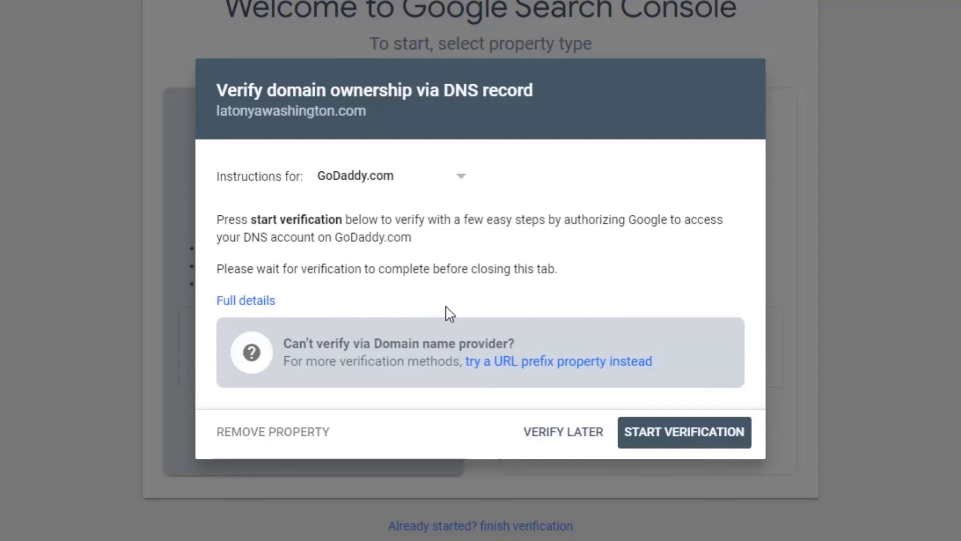
Step: Return the verification instructions to Any DNS provider and copy the google-site-verification TXT record
{"action": "left_click", "coordinate": [457, 190]}
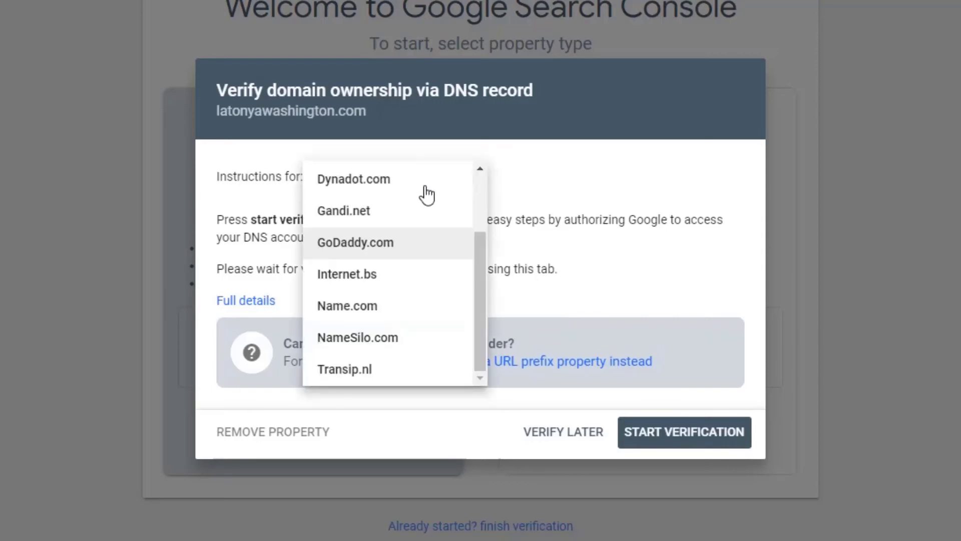
{"action": "scroll", "coordinate": [415, 203], "scroll_direction": "up", "scroll_amount": 2}
{"action": "left_click", "coordinate": [401, 185]}
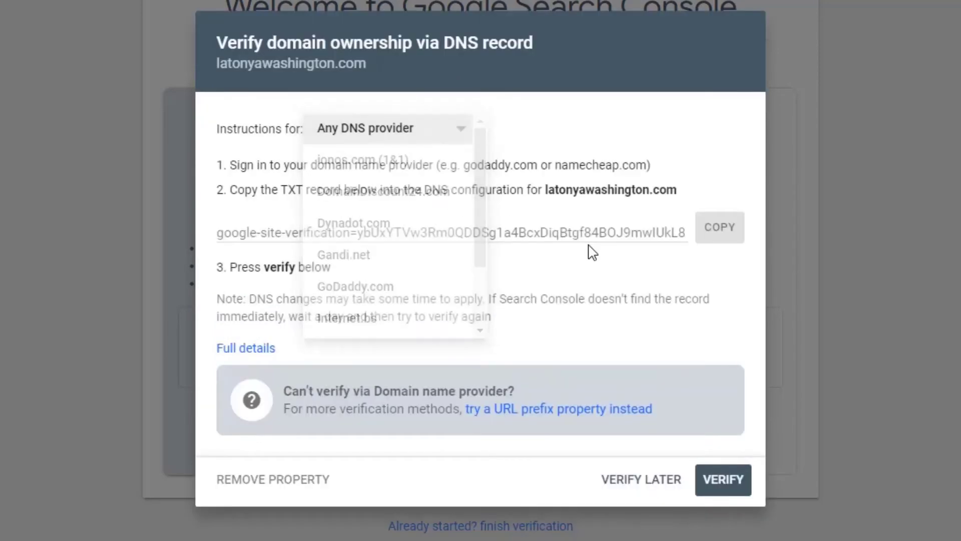
{"action": "left_click", "coordinate": [720, 230]}
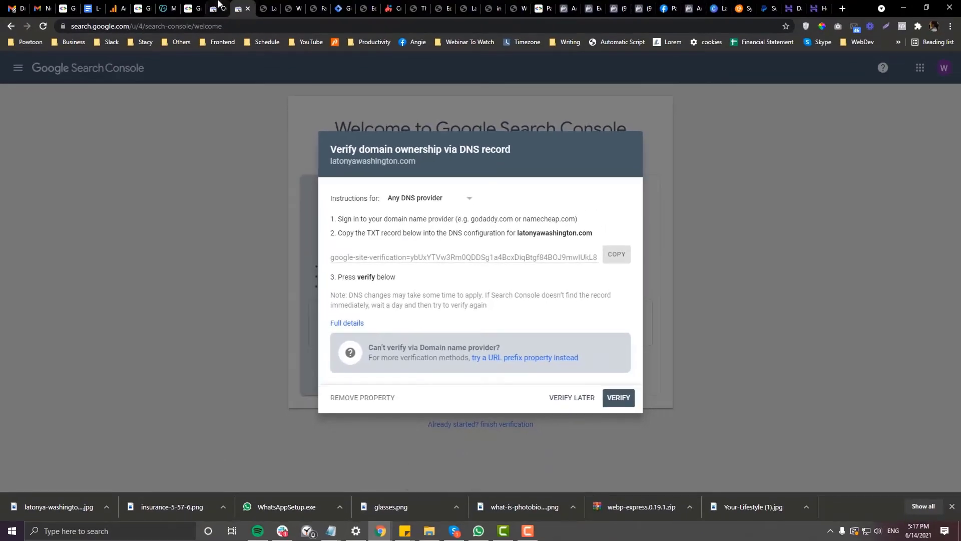
Step: Place the Hostinger hPanel browser tab directly beside the Search Console domain verification tab
{"action": "left_click", "coordinate": [217, 8]}
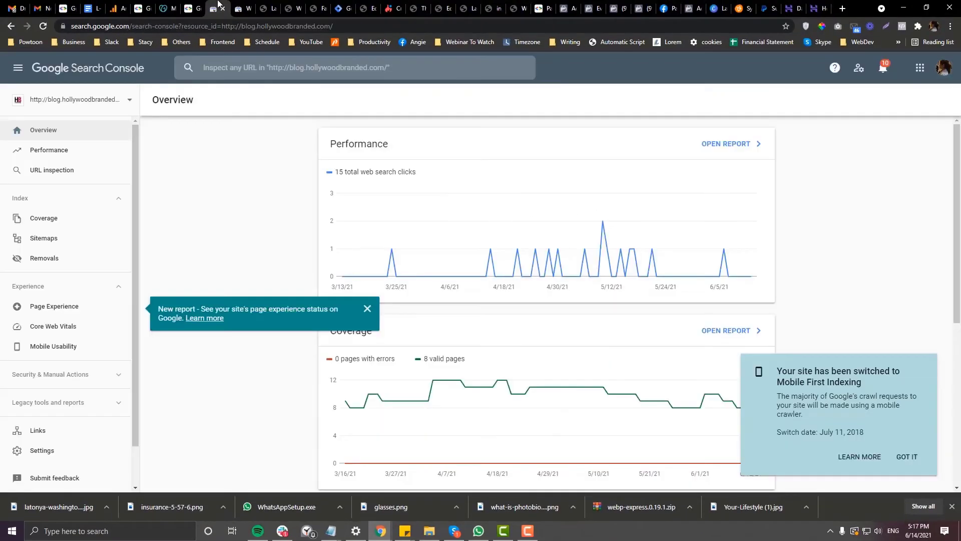
{"action": "left_click", "coordinate": [251, 7]}
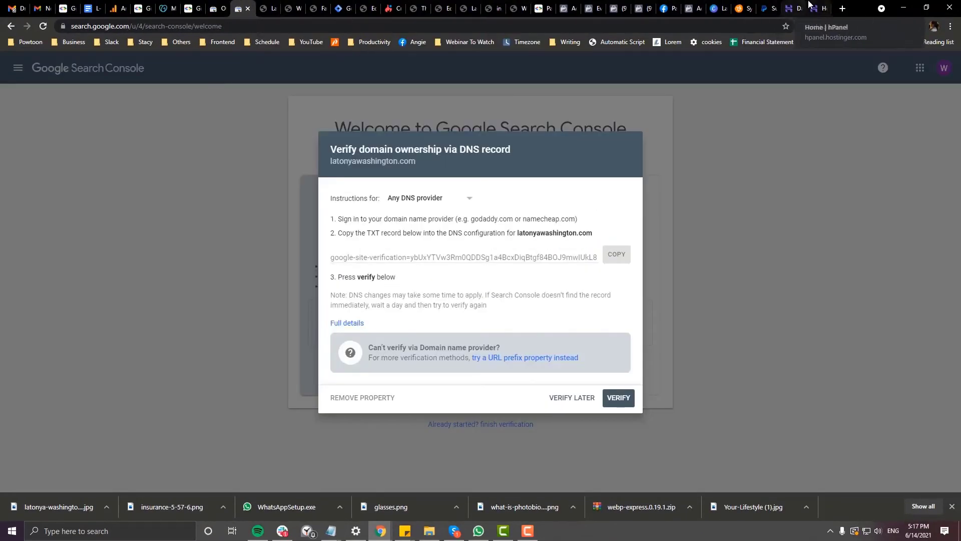
{"action": "left_click_drag", "start_coordinate": [808, 4], "coordinate": [255, 4]}
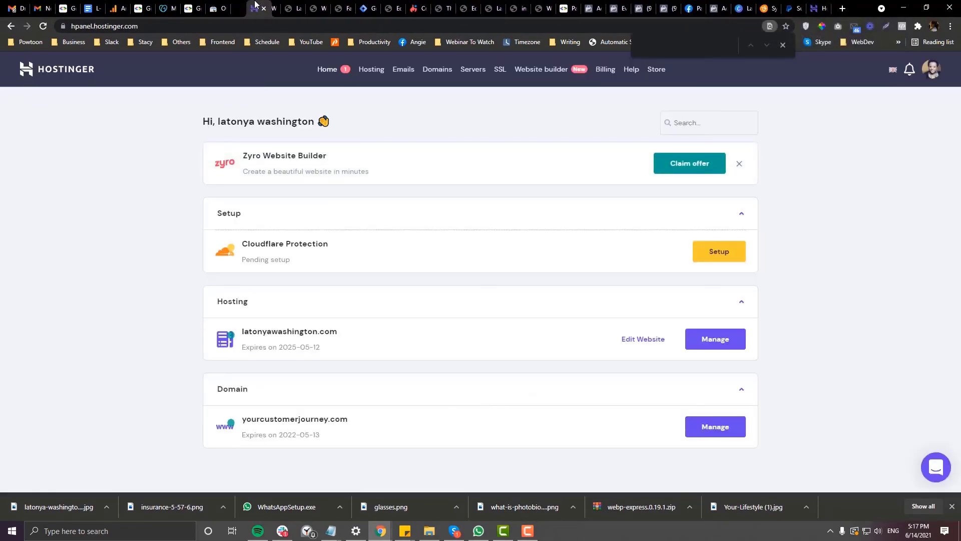
{"action": "left_click", "coordinate": [284, 4]}
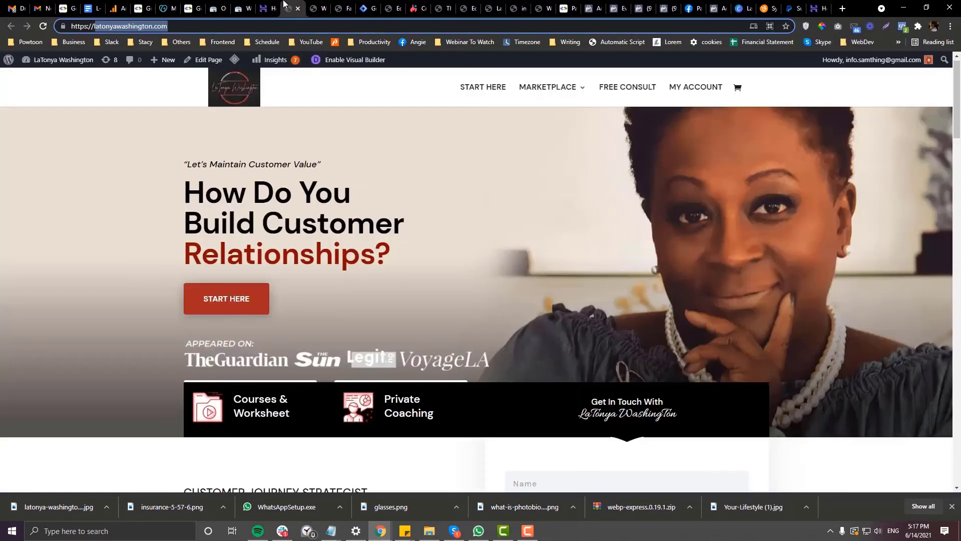
{"action": "left_click", "coordinate": [312, 4]}
{"action": "left_click", "coordinate": [292, 4]}
{"action": "left_click_drag", "start_coordinate": [243, 4], "coordinate": [275, 5]}
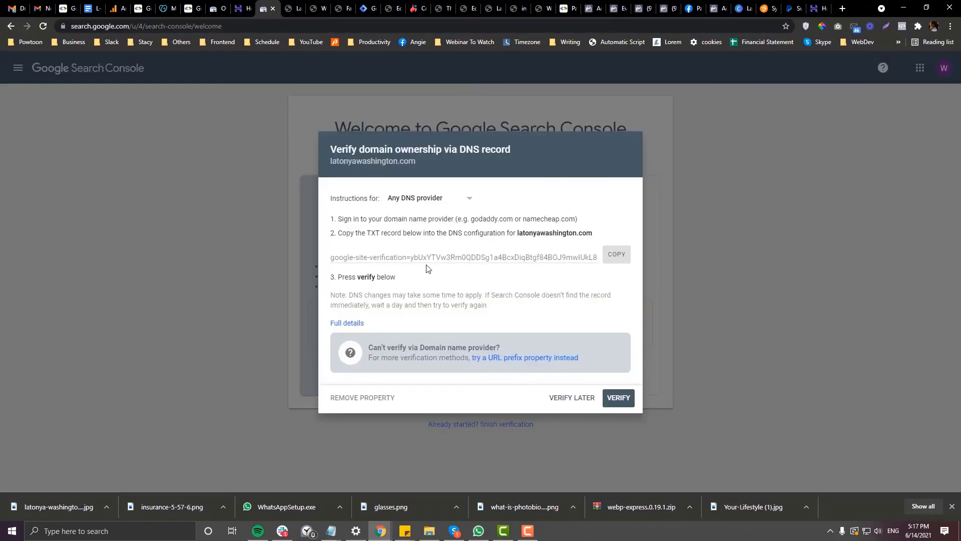
Step: In Hostinger, manage the latonyawashington.com hosting account, search the page for "DNS" and open the DNS Zone Editor
{"action": "left_click", "coordinate": [243, 8]}
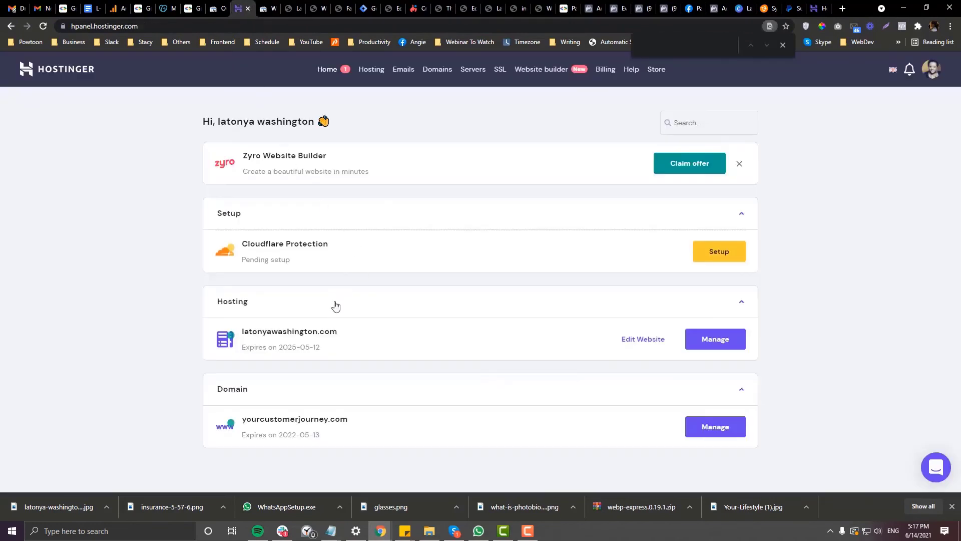
{"action": "left_click", "coordinate": [715, 339]}
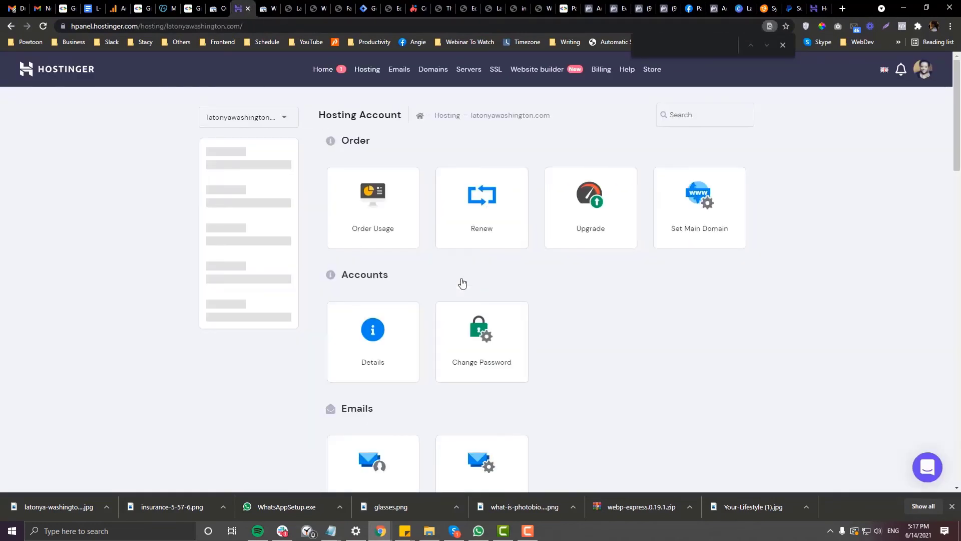
{"action": "scroll", "coordinate": [554, 268], "scroll_direction": "down", "scroll_amount": 8}
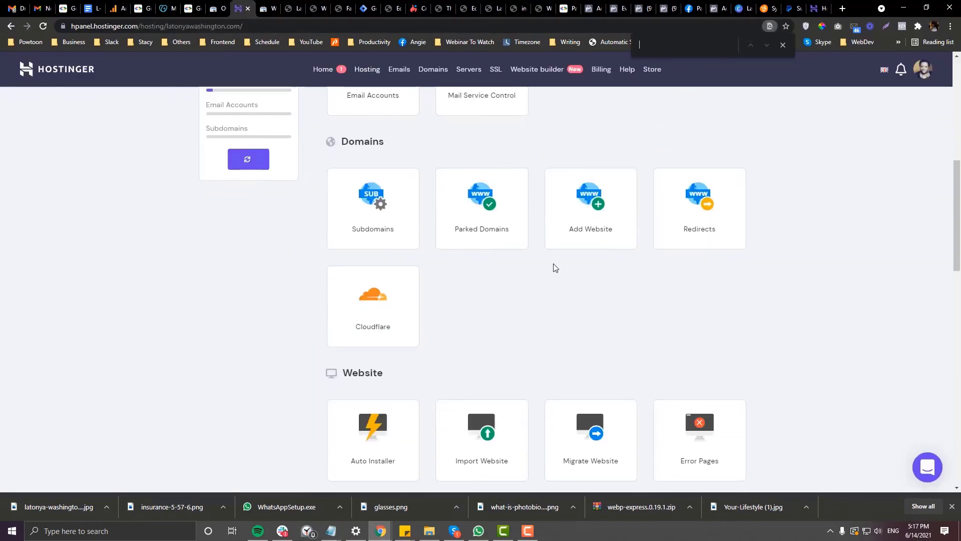
{"action": "type", "text": "DNS"}
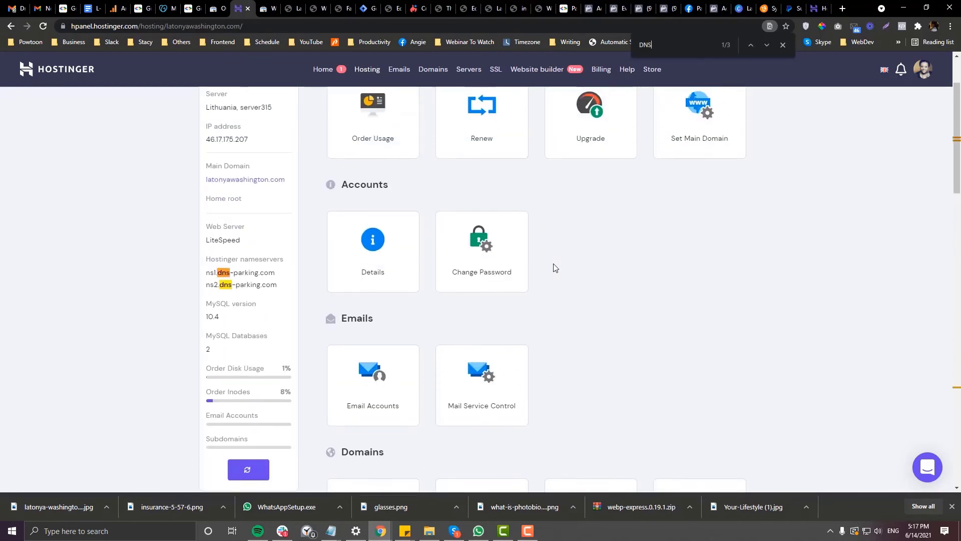
{"action": "scroll", "coordinate": [554, 268], "scroll_direction": "down", "scroll_amount": 3}
{"action": "key", "text": "Return"}
{"action": "key", "text": "Return"}
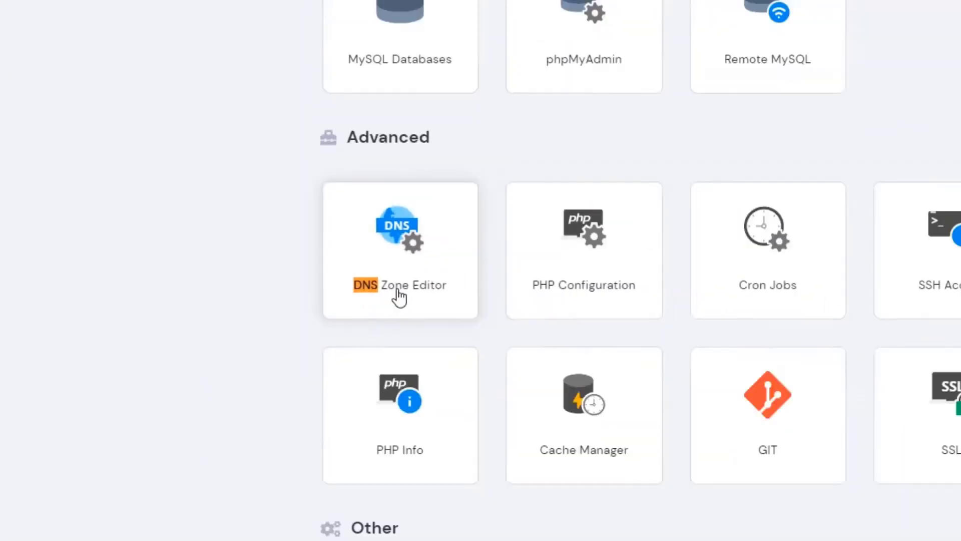
{"action": "left_click", "coordinate": [399, 295]}
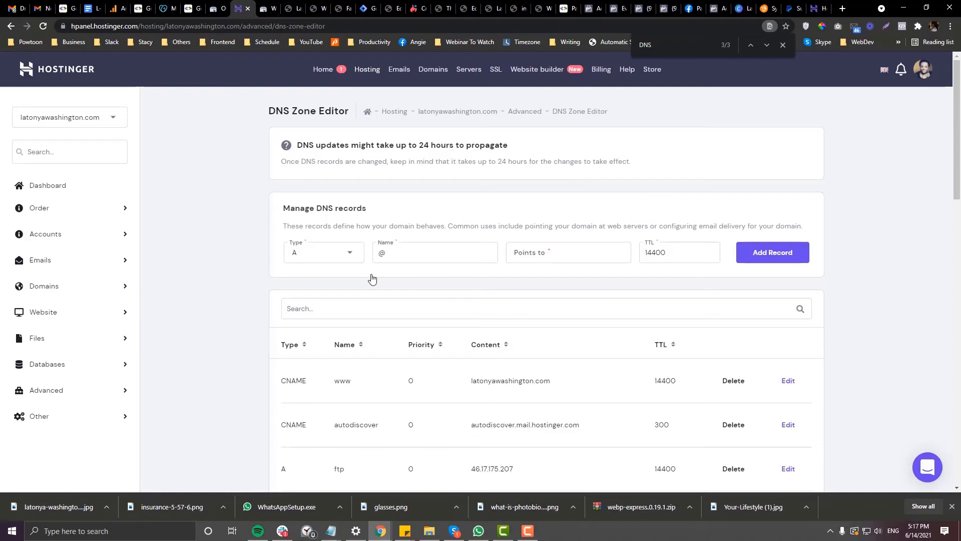
Step: Fill in a new DNS record of type TXT with name @ and paste the Google site verification token as its TXT value
{"action": "left_click_drag", "start_coordinate": [269, 111], "coordinate": [339, 110]}
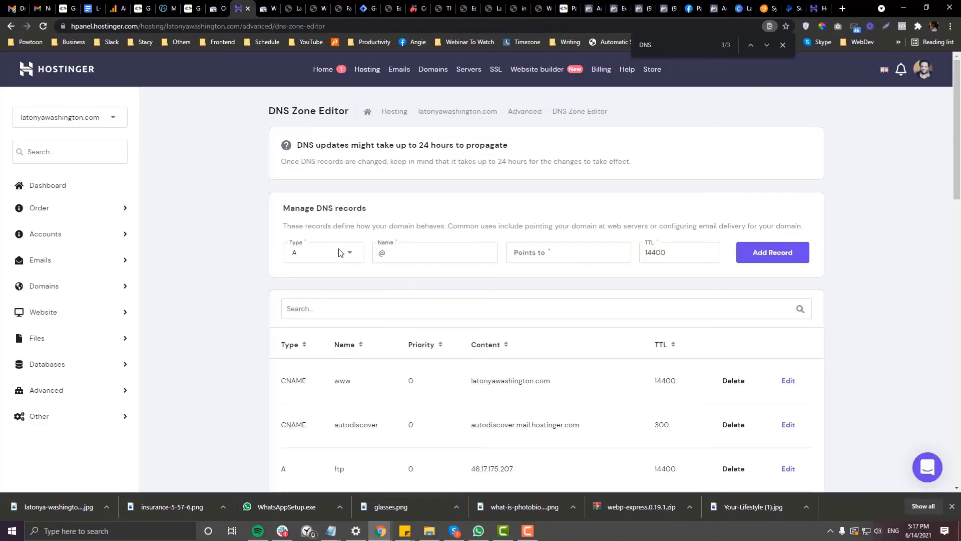
{"action": "left_click", "coordinate": [339, 252]}
{"action": "scroll", "coordinate": [315, 366], "scroll_direction": "down", "scroll_amount": 1}
{"action": "left_click", "coordinate": [313, 379]}
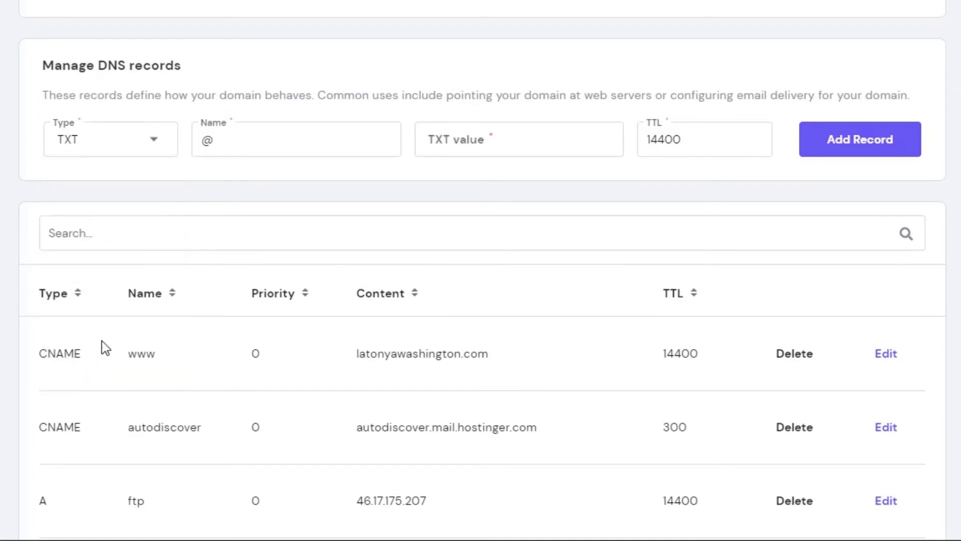
{"action": "left_click", "coordinate": [237, 145]}
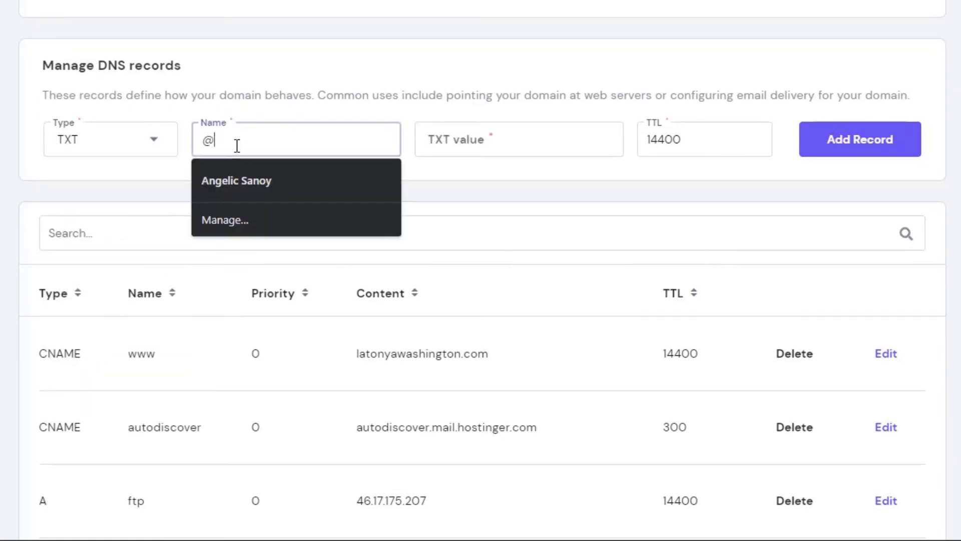
{"action": "scroll", "coordinate": [181, 216], "scroll_direction": "down", "scroll_amount": 3}
{"action": "scroll", "coordinate": [181, 218], "scroll_direction": "up", "scroll_amount": 3}
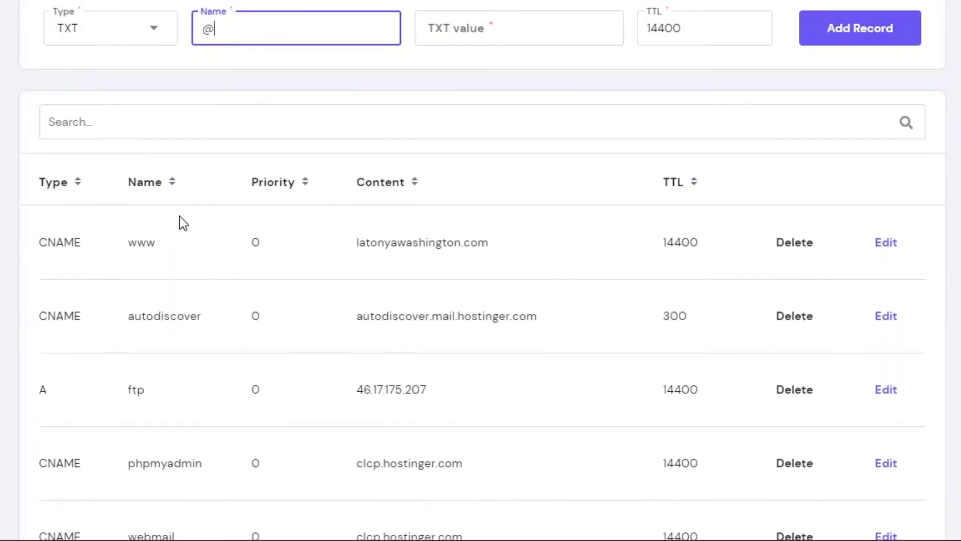
{"action": "left_click", "coordinate": [226, 137]}
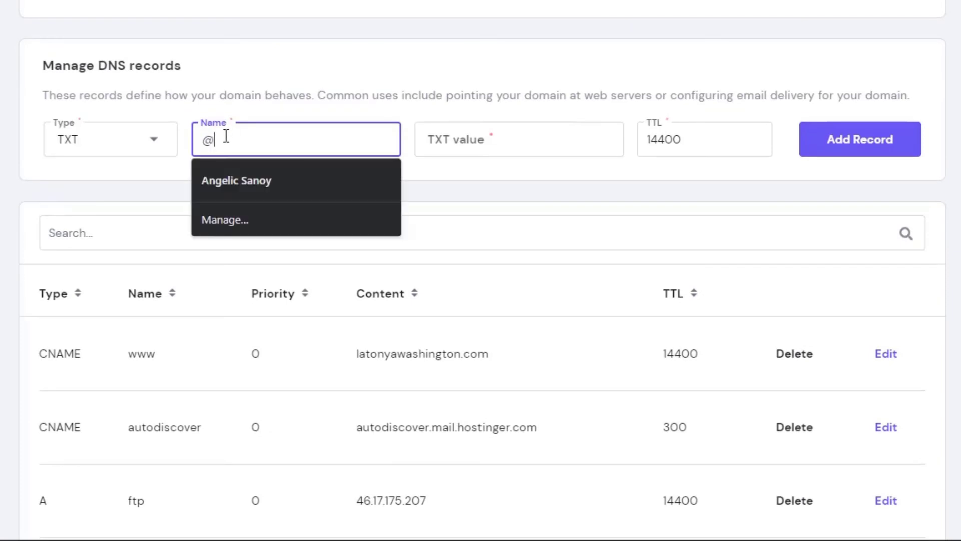
{"action": "left_click", "coordinate": [457, 130]}
{"action": "key", "text": "ctrl+v"}
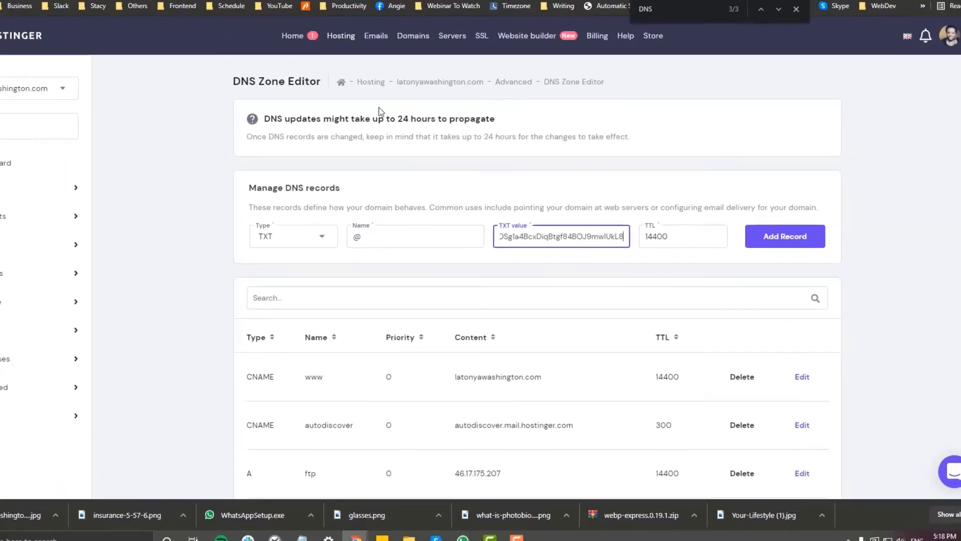
Step: Copy the verification TXT record again from Search Console, add the prepared TXT record in Hostinger and check it in the record list
{"action": "key", "text": "ctrl+Tab"}
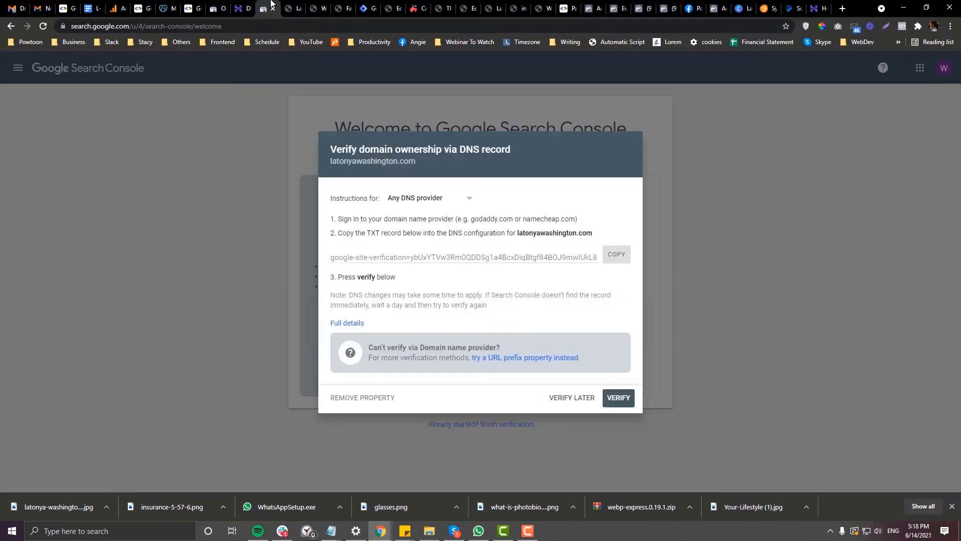
{"action": "left_click", "coordinate": [613, 256]}
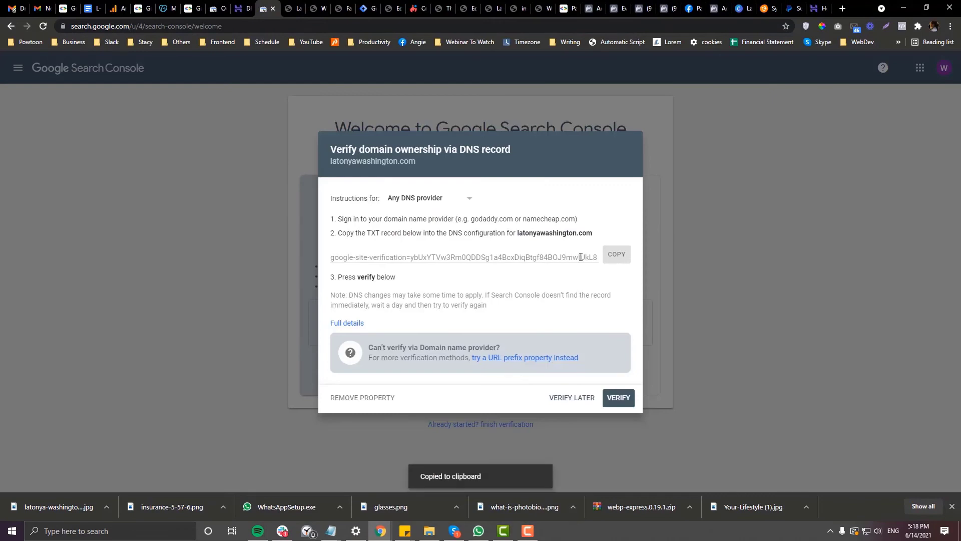
{"action": "key", "text": "ctrl+shift+Tab"}
{"action": "left_click", "coordinate": [761, 248]}
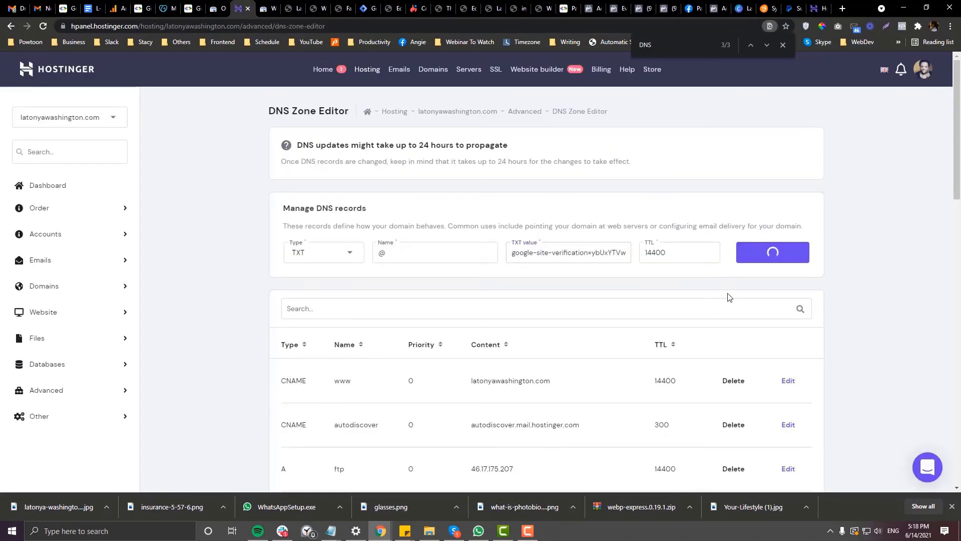
{"action": "scroll", "coordinate": [434, 253], "scroll_direction": "down", "scroll_amount": 2}
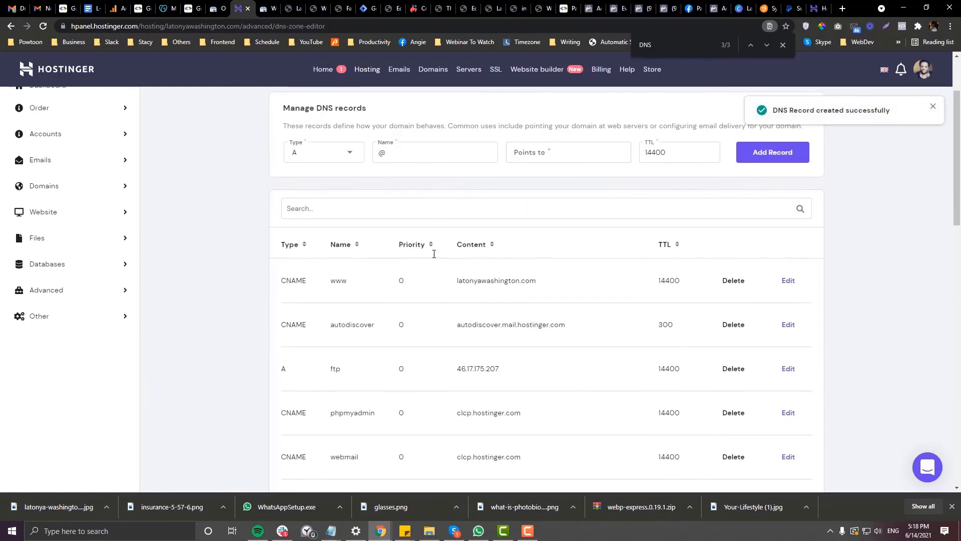
{"action": "scroll", "coordinate": [434, 254], "scroll_direction": "down", "scroll_amount": 10}
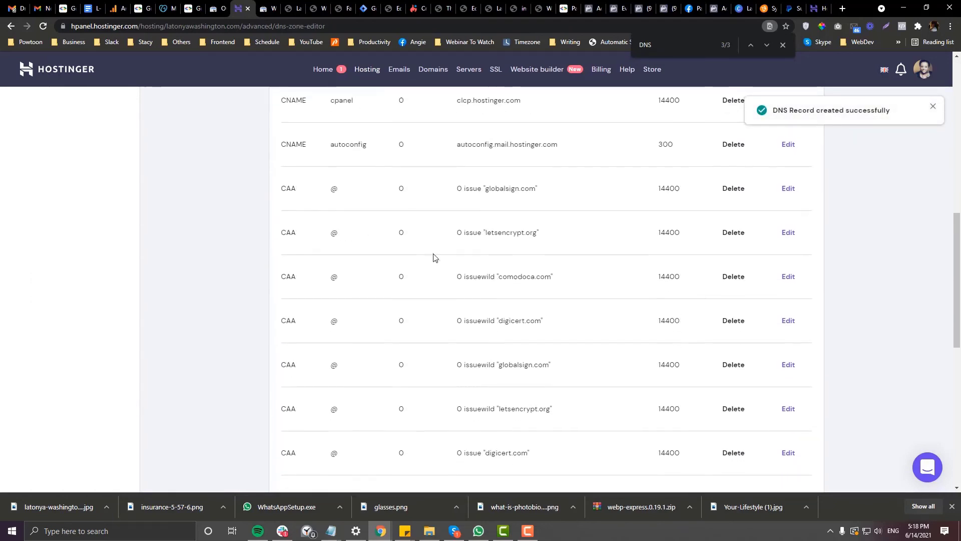
{"action": "scroll", "coordinate": [433, 257], "scroll_direction": "down", "scroll_amount": 7}
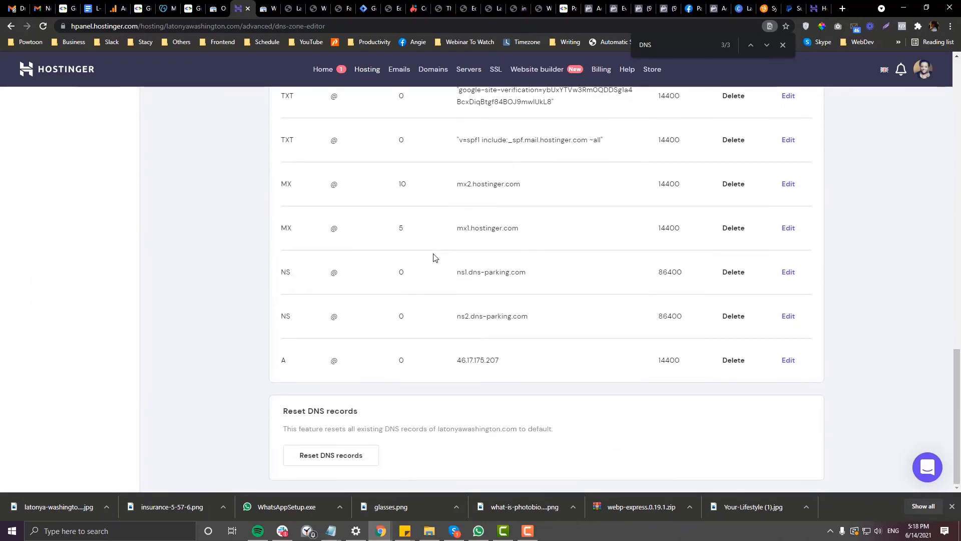
Step: Try to verify ownership of latonyawashington.com in Search Console and highlight the v=spf1 TXT record reported in the result
{"action": "left_click", "coordinate": [269, 9]}
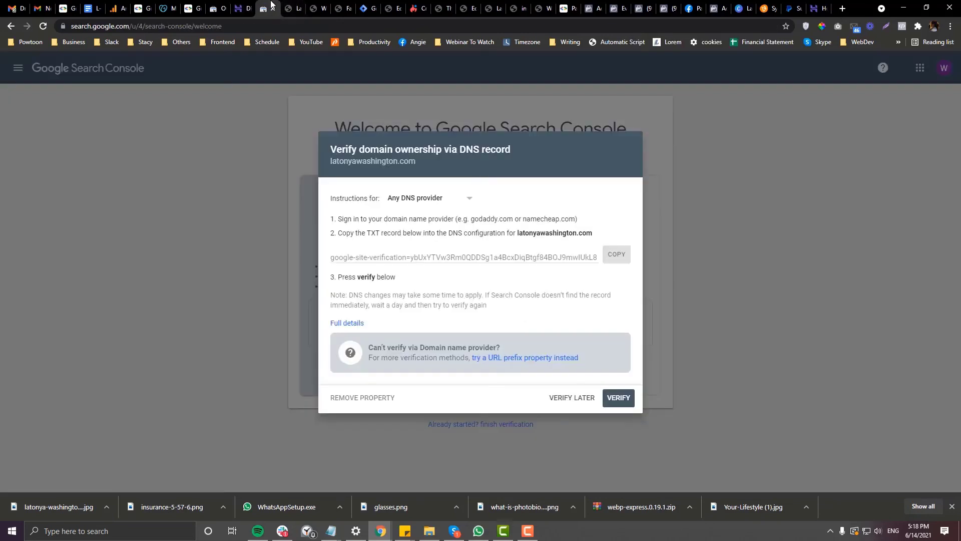
{"action": "left_click", "coordinate": [618, 399]}
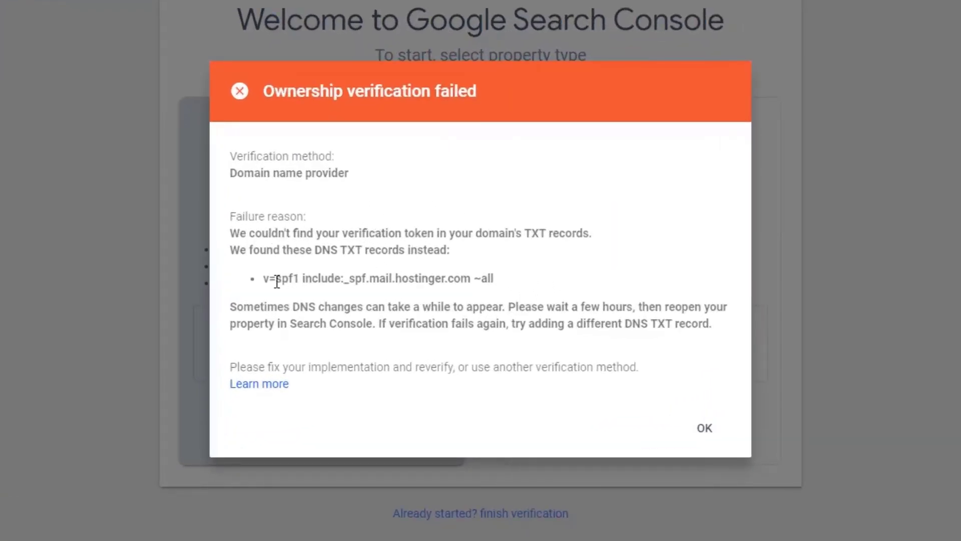
{"action": "left_click_drag", "start_coordinate": [264, 278], "coordinate": [487, 274]}
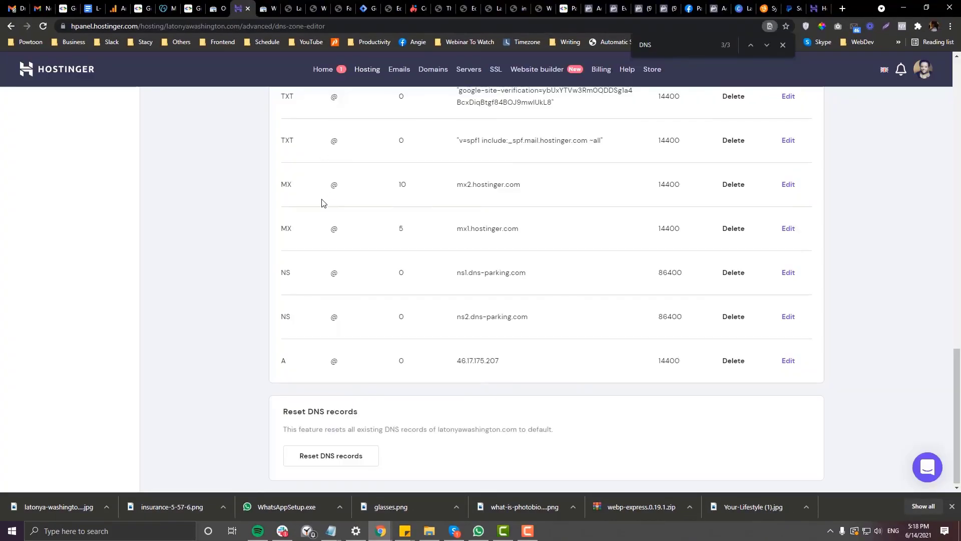
Step: Find the "v=spf1 include:_spf.mail.hostinger.com ~all" TXT record in the Hostinger DNS records by its copied text and delete it
{"action": "scroll", "coordinate": [322, 203], "scroll_direction": "up", "scroll_amount": 5}
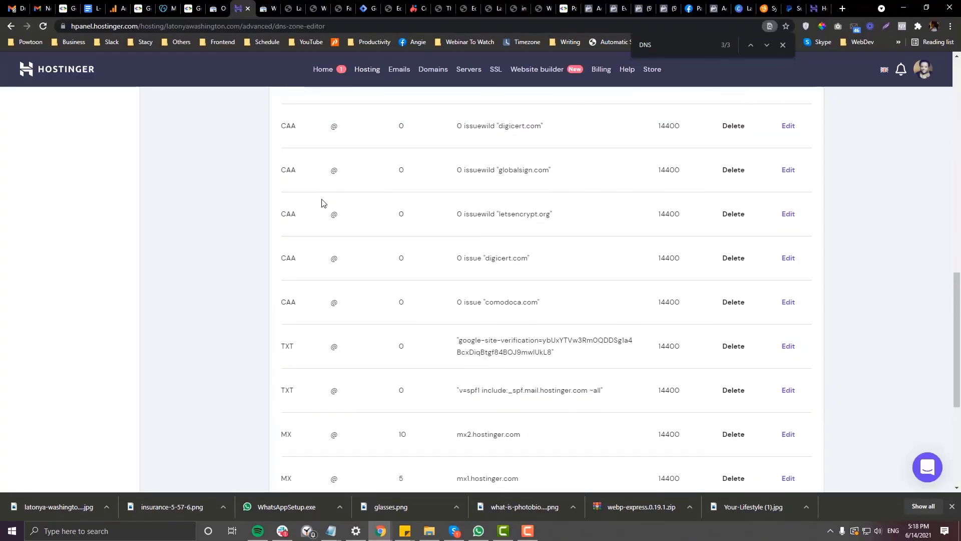
{"action": "scroll", "coordinate": [322, 203], "scroll_direction": "down", "scroll_amount": 3}
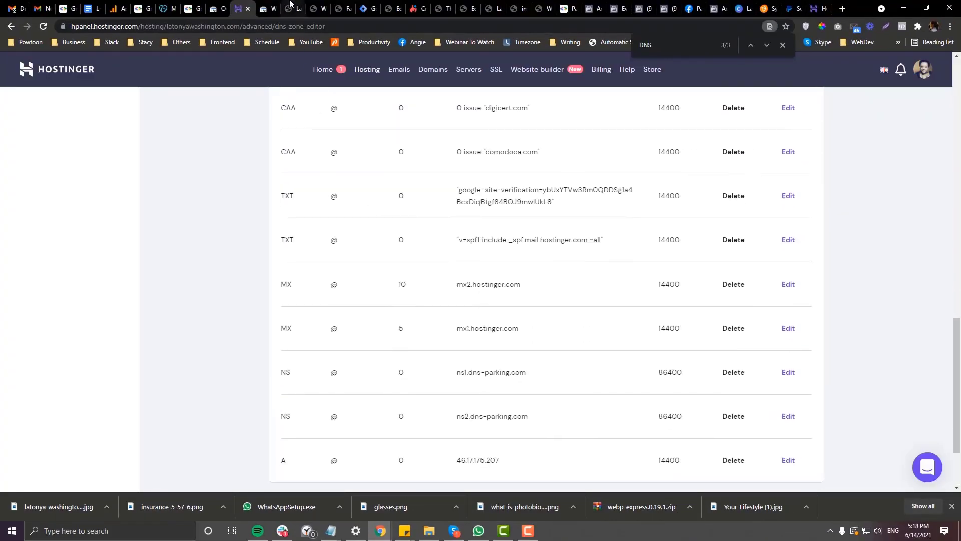
{"action": "left_click", "coordinate": [265, 9]}
{"action": "left_click", "coordinate": [351, 285]}
{"action": "left_click_drag", "start_coordinate": [352, 285], "coordinate": [490, 284]}
{"action": "left_click", "coordinate": [243, 9]}
{"action": "key", "text": "ctrl+f"}
{"action": "key", "text": "ctrl+v"}
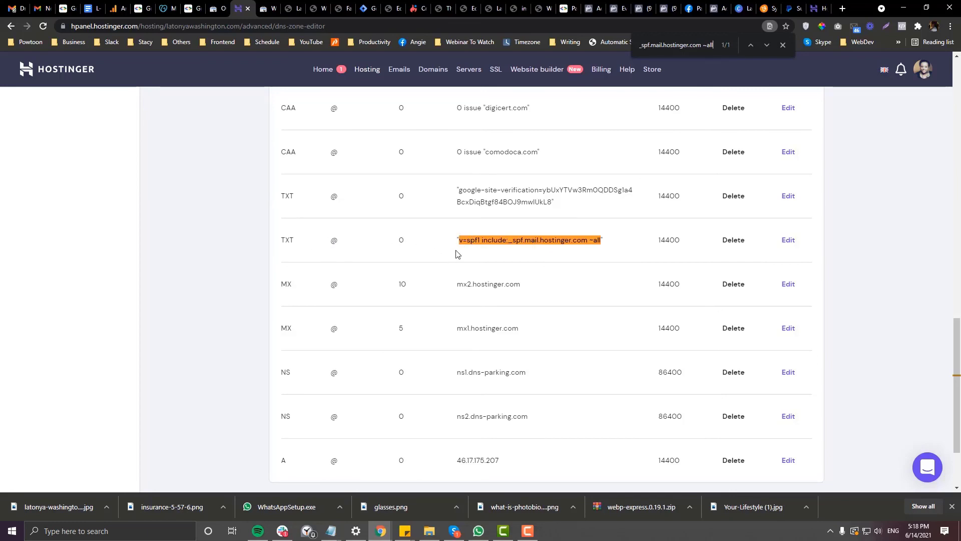
{"action": "left_click", "coordinate": [734, 242]}
Step: Return to Search Console, dismiss the verification result, verify the domain ownership again and go to the property
{"action": "left_click", "coordinate": [264, 7]}
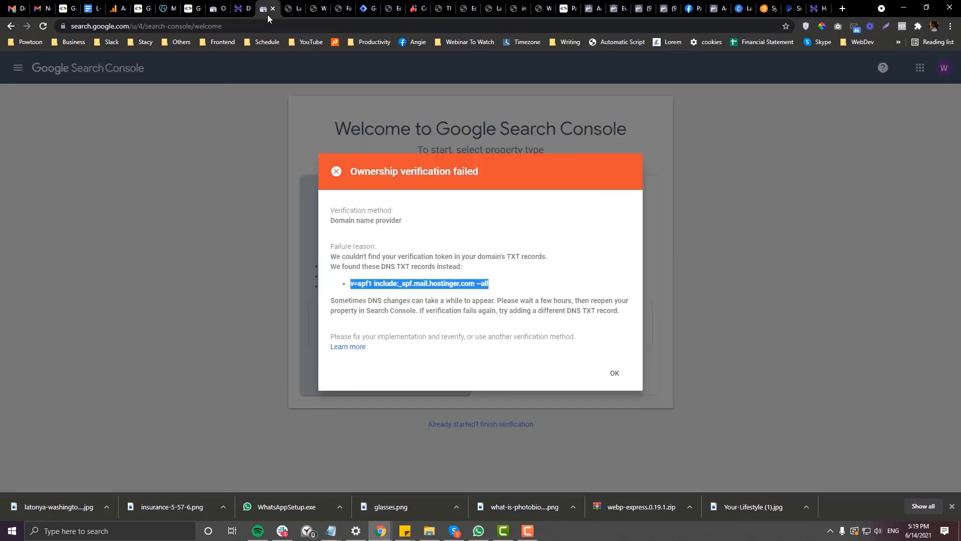
{"action": "left_click", "coordinate": [615, 375]}
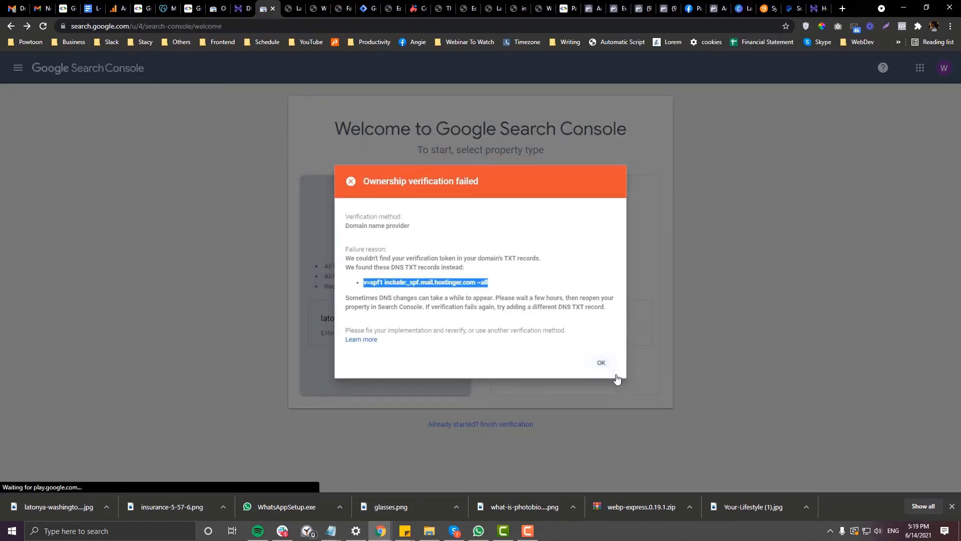
{"action": "left_click", "coordinate": [621, 398]}
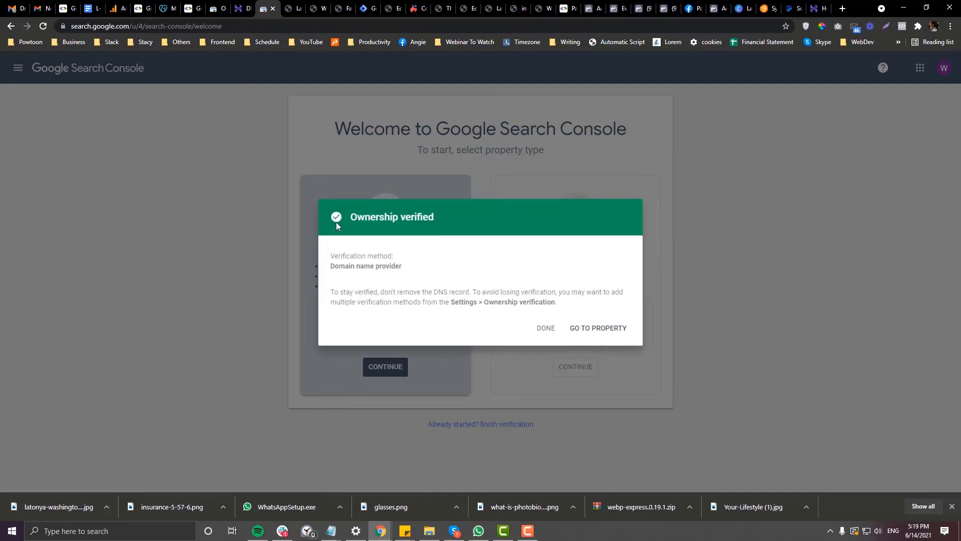
{"action": "left_click", "coordinate": [608, 333]}
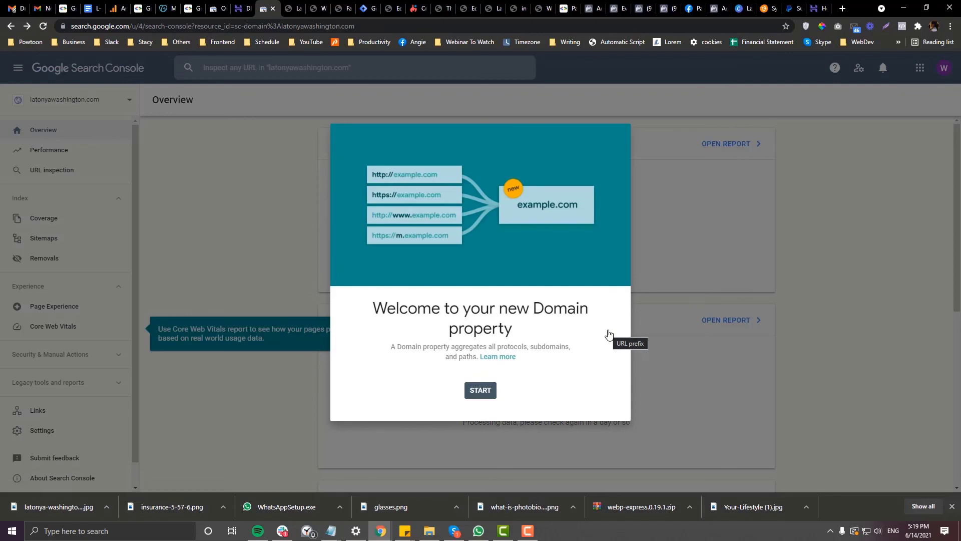
Step: Switch back to the Hostinger DNS Zone Editor and review the domain's DNS records
{"action": "left_click", "coordinate": [252, 7]}
{"action": "scroll", "coordinate": [279, 157], "scroll_direction": "up", "scroll_amount": 15}
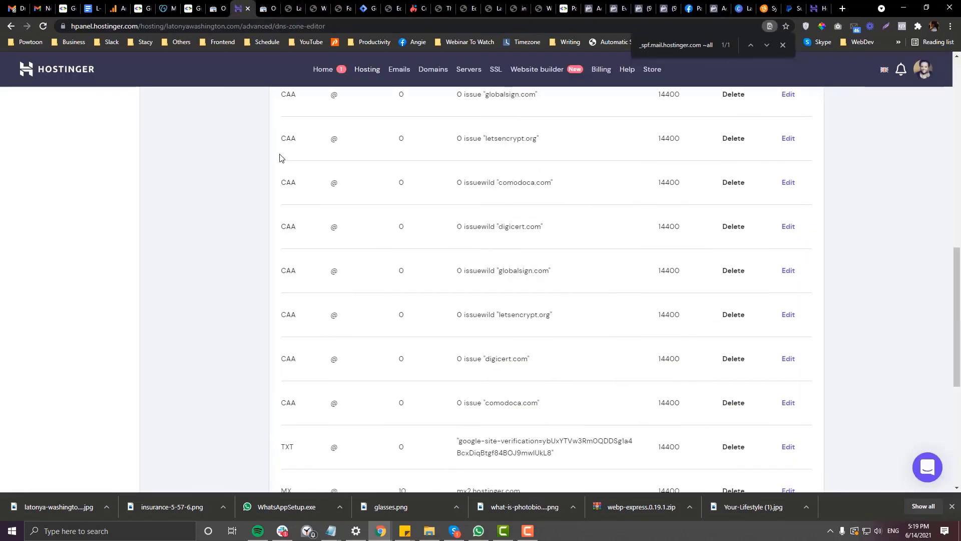